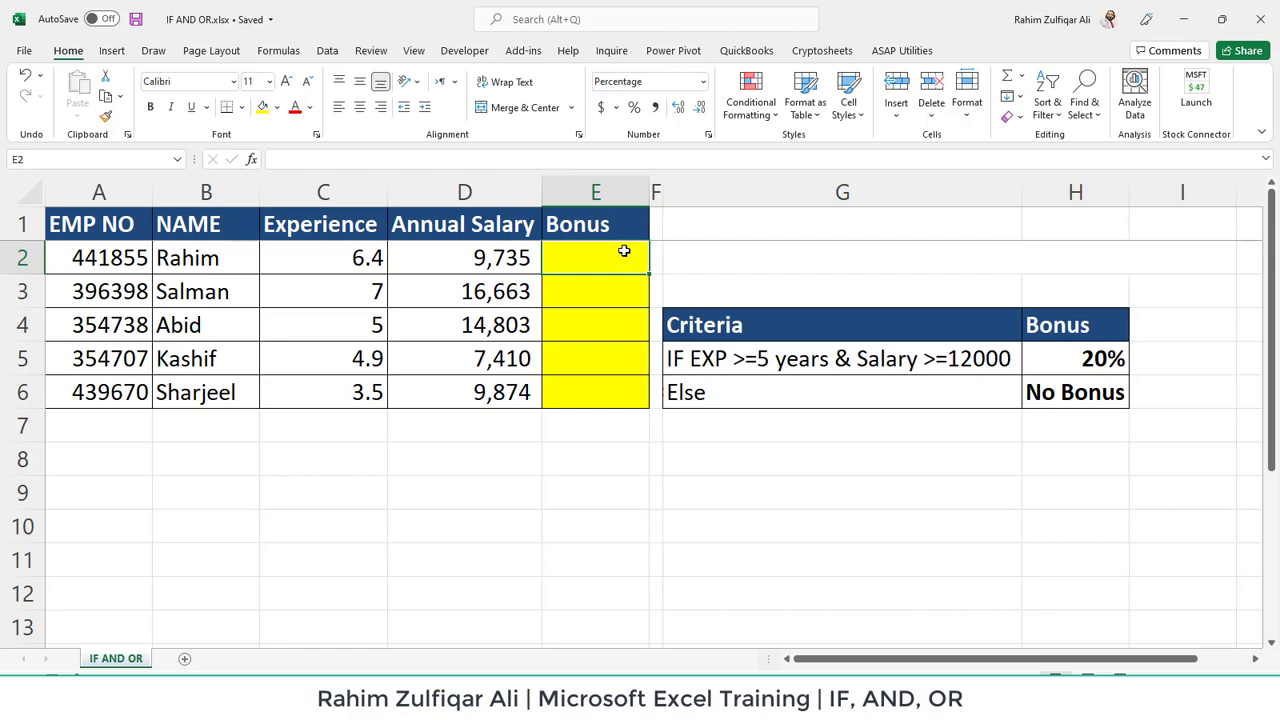
- Examine the employee table's columns A to E and the bonus criteria table in G4:H6
{"action": "left_click_drag", "start_coordinate": [110, 257], "coordinate": [110, 392]}
{"action": "left_click_drag", "start_coordinate": [211, 252], "coordinate": [232, 380]}
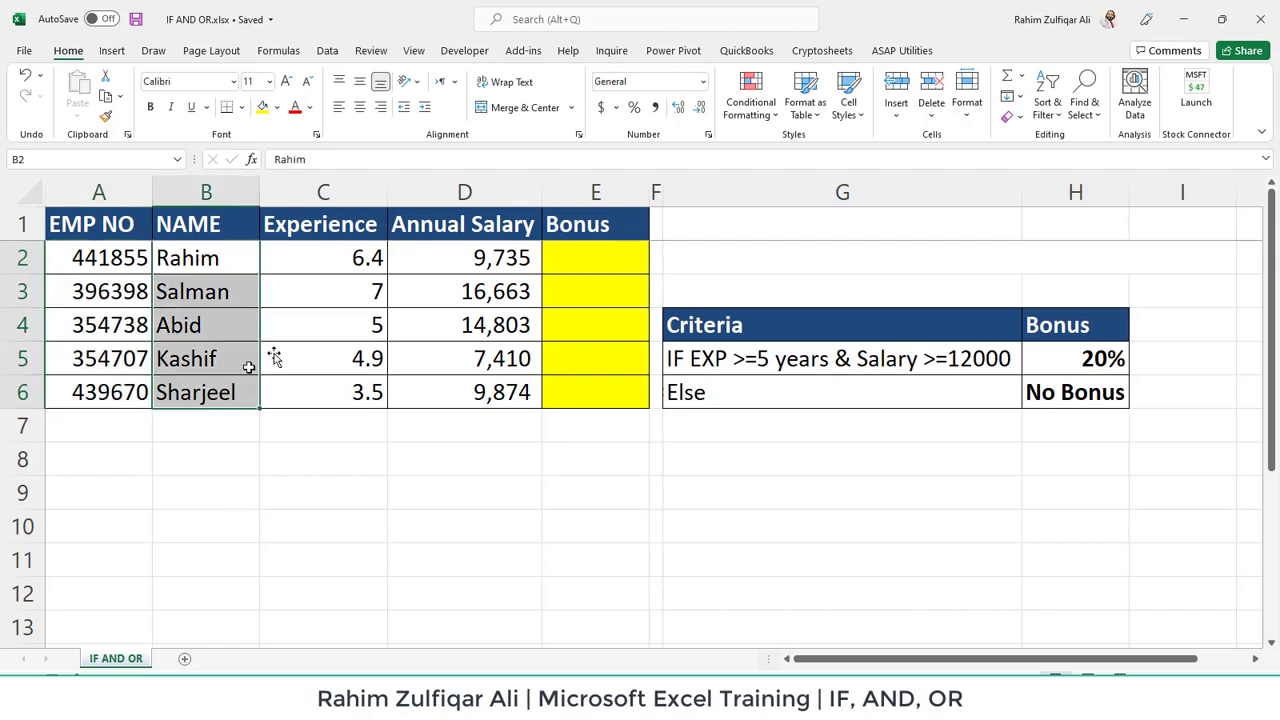
{"action": "left_click_drag", "start_coordinate": [337, 258], "coordinate": [337, 386]}
{"action": "left_click_drag", "start_coordinate": [472, 262], "coordinate": [486, 408]}
{"action": "left_click_drag", "start_coordinate": [588, 252], "coordinate": [589, 381]}
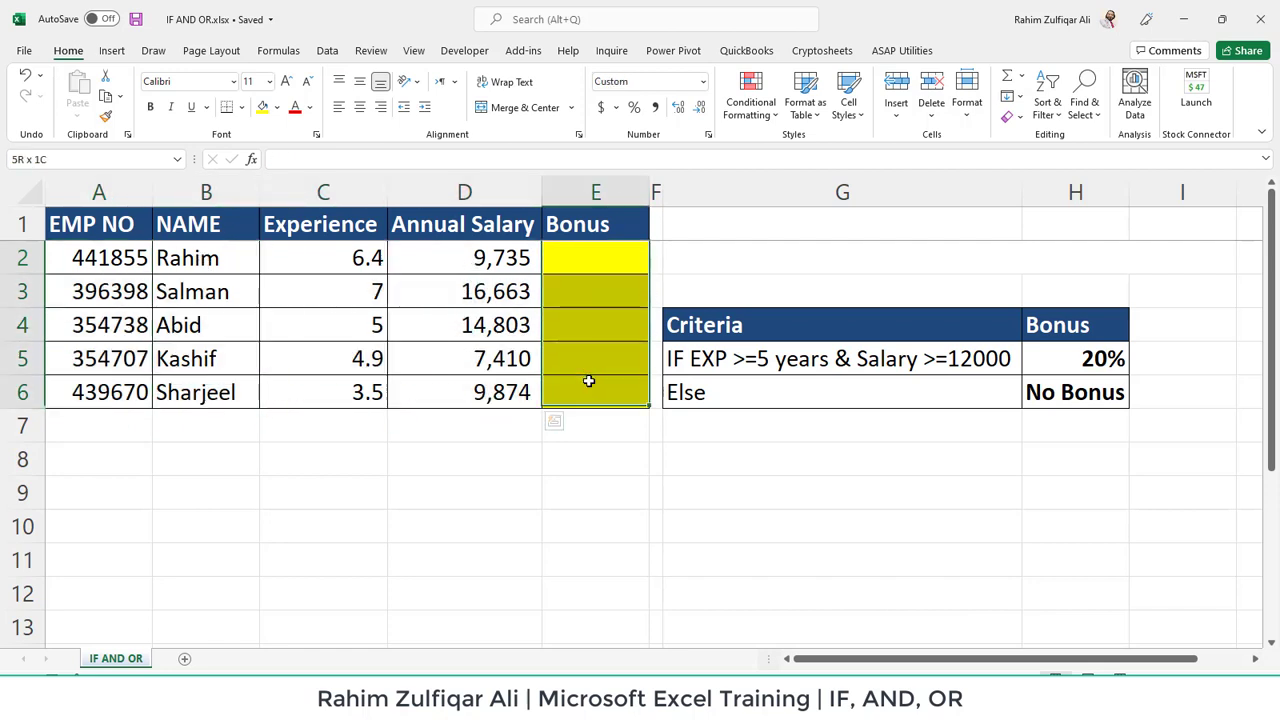
{"action": "left_click", "coordinate": [583, 268]}
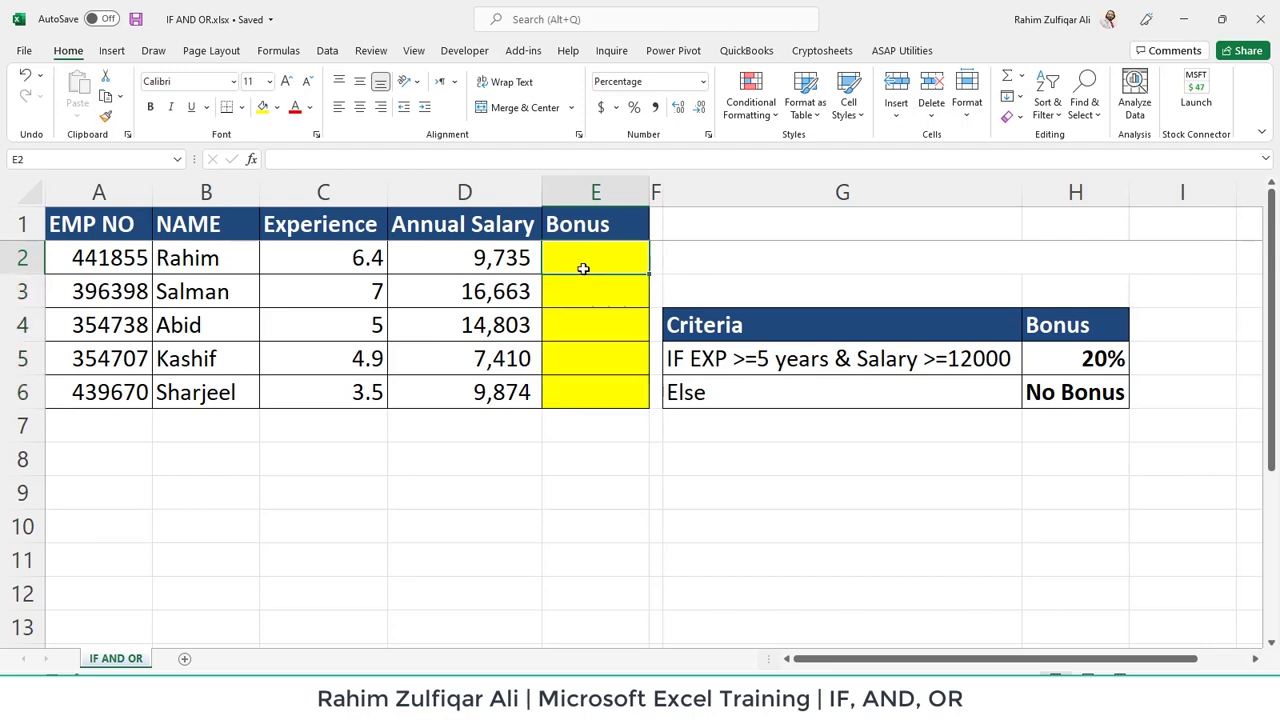
{"action": "left_click", "coordinate": [584, 293]}
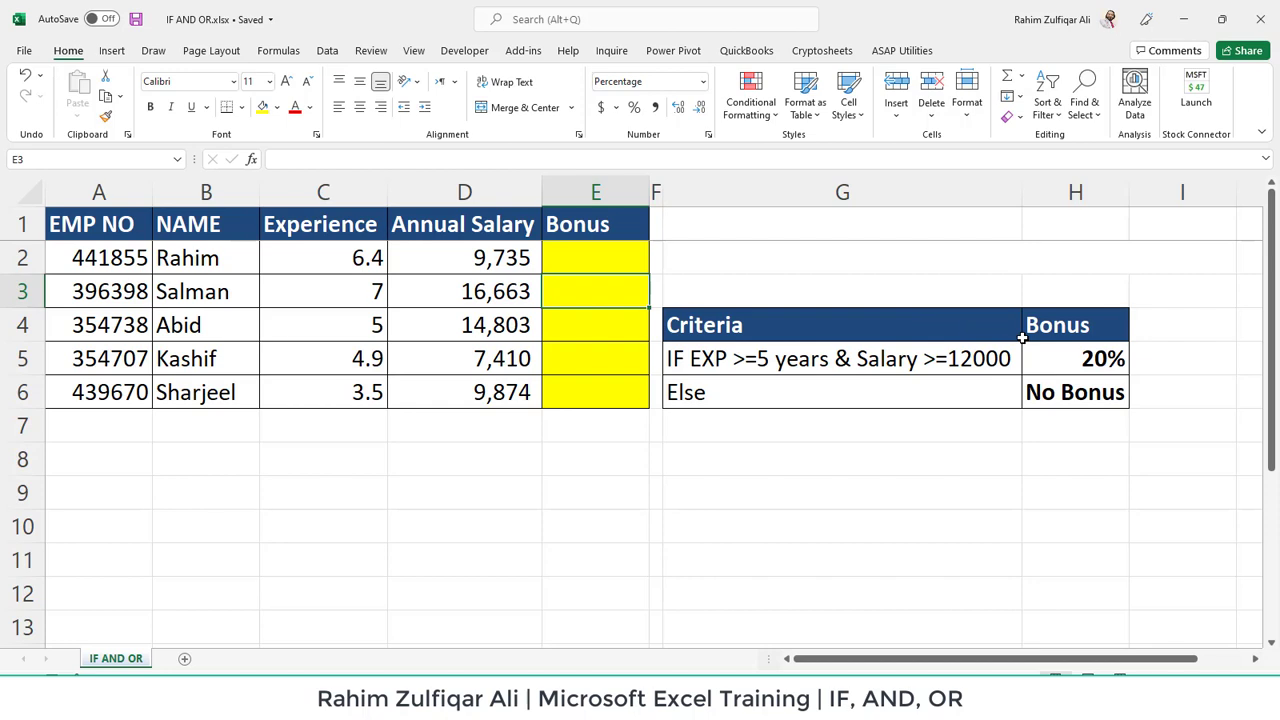
{"action": "left_click", "coordinate": [822, 368]}
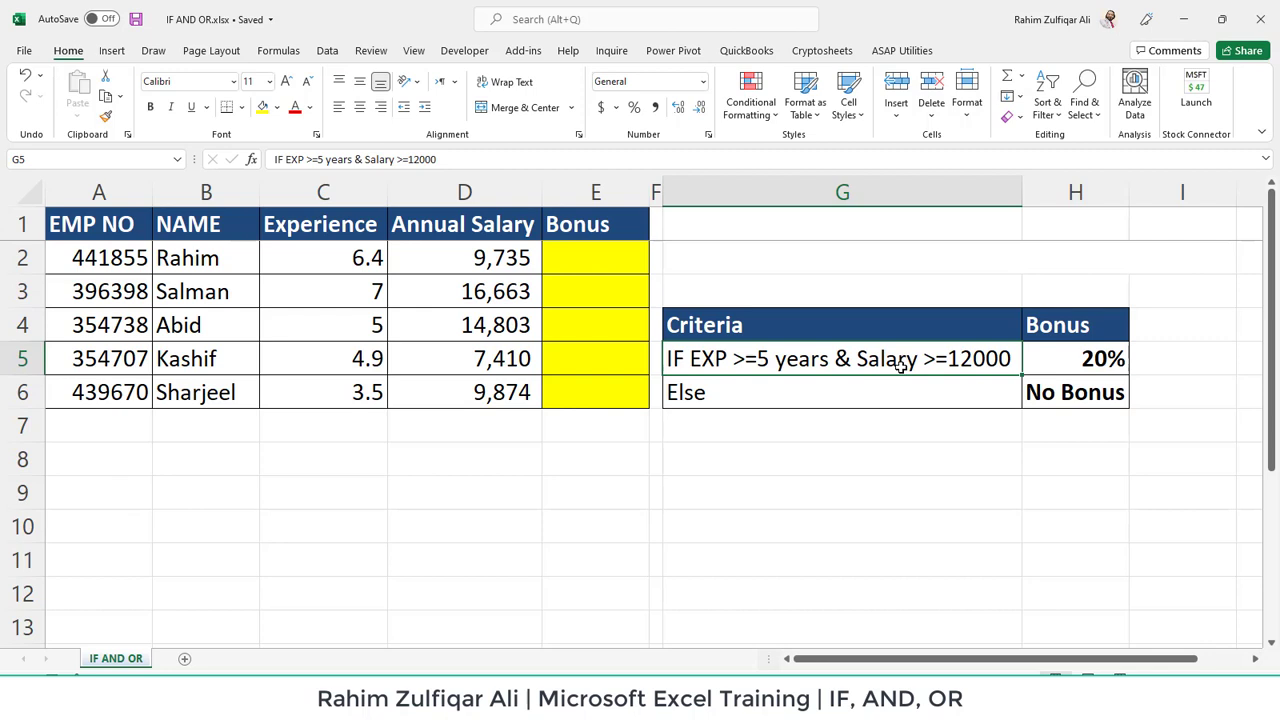
{"action": "left_click", "coordinate": [1047, 362]}
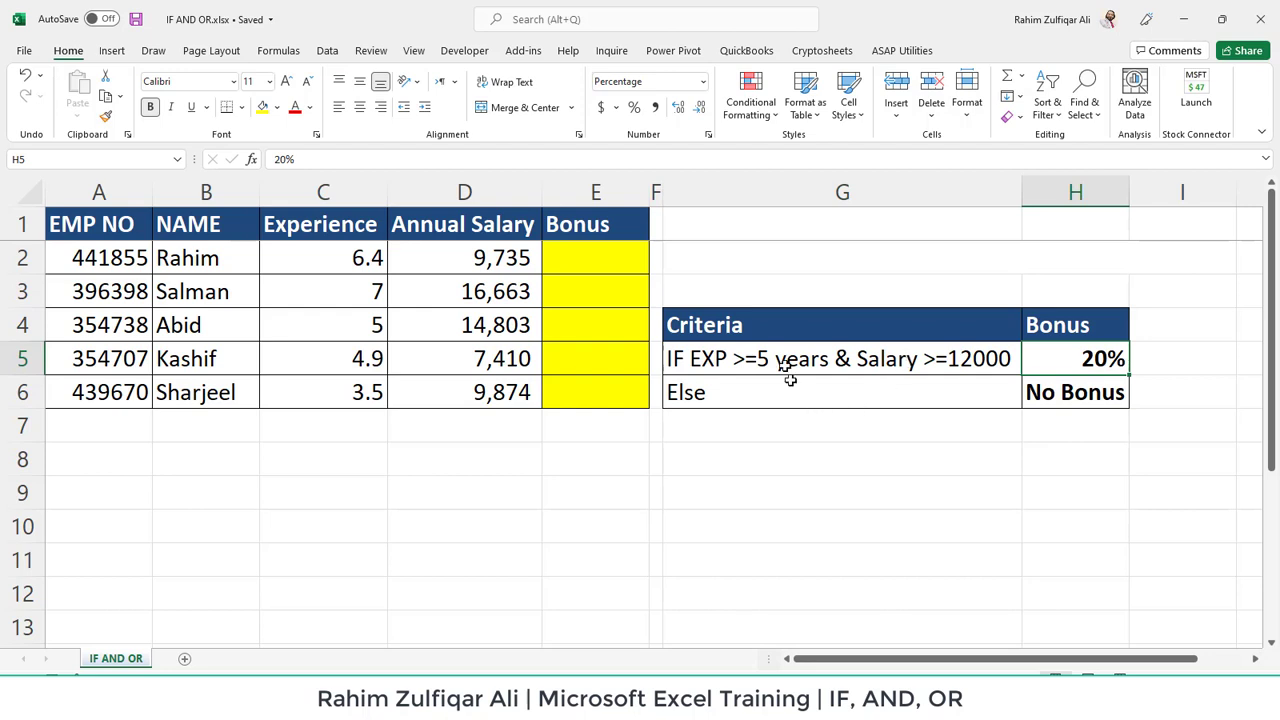
{"action": "left_click", "coordinate": [1028, 398]}
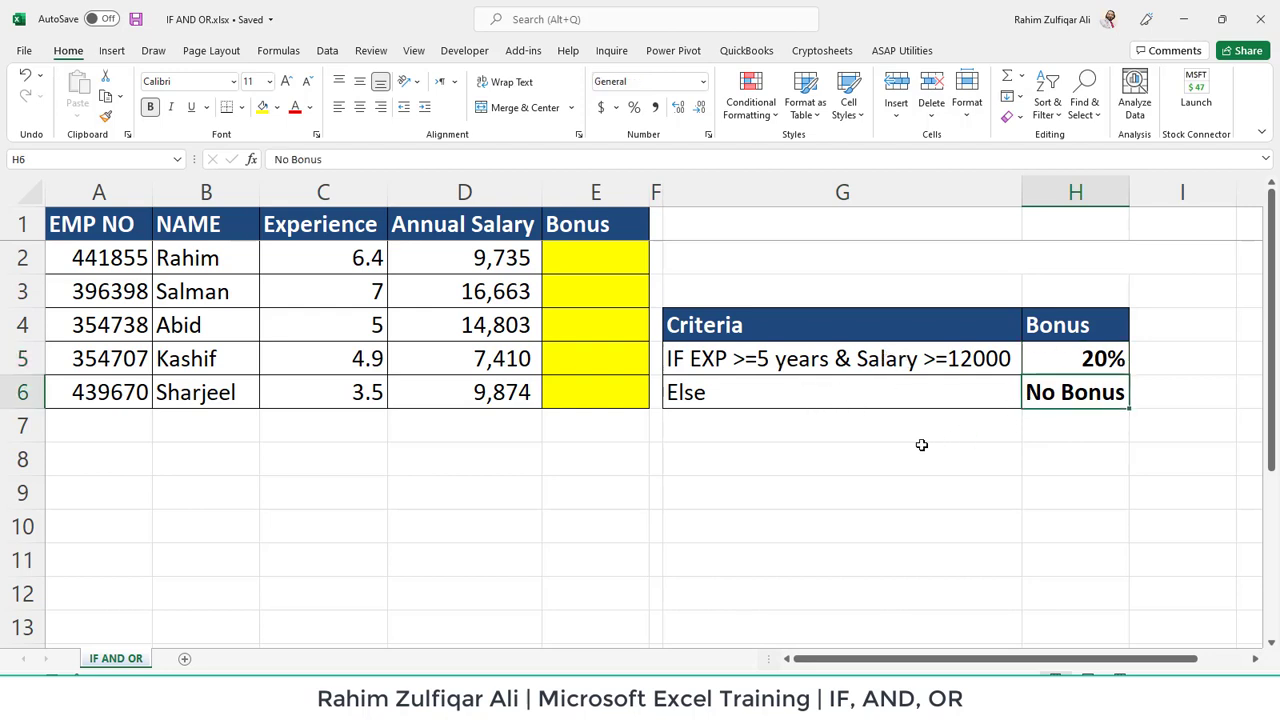
{"action": "left_click", "coordinate": [575, 262]}
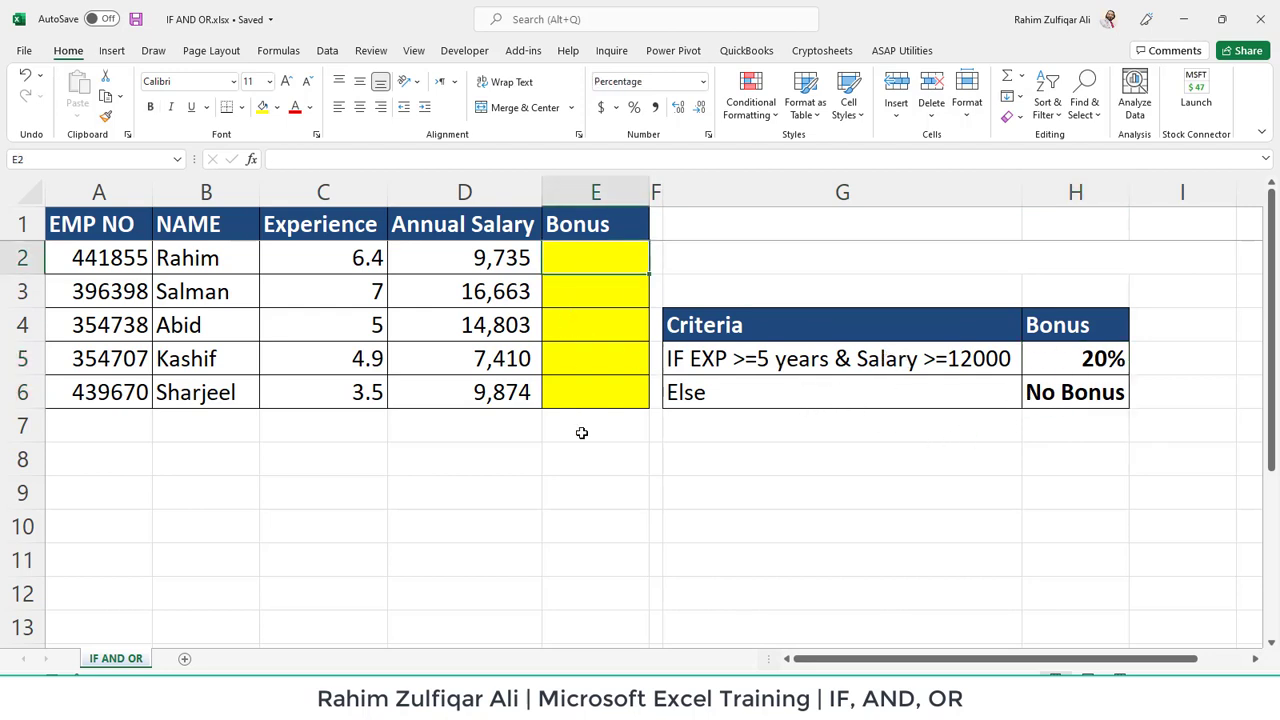
{"action": "key", "text": "F2"}
{"action": "type", "text": "=if"}
{"action": "key", "text": "Tab"}
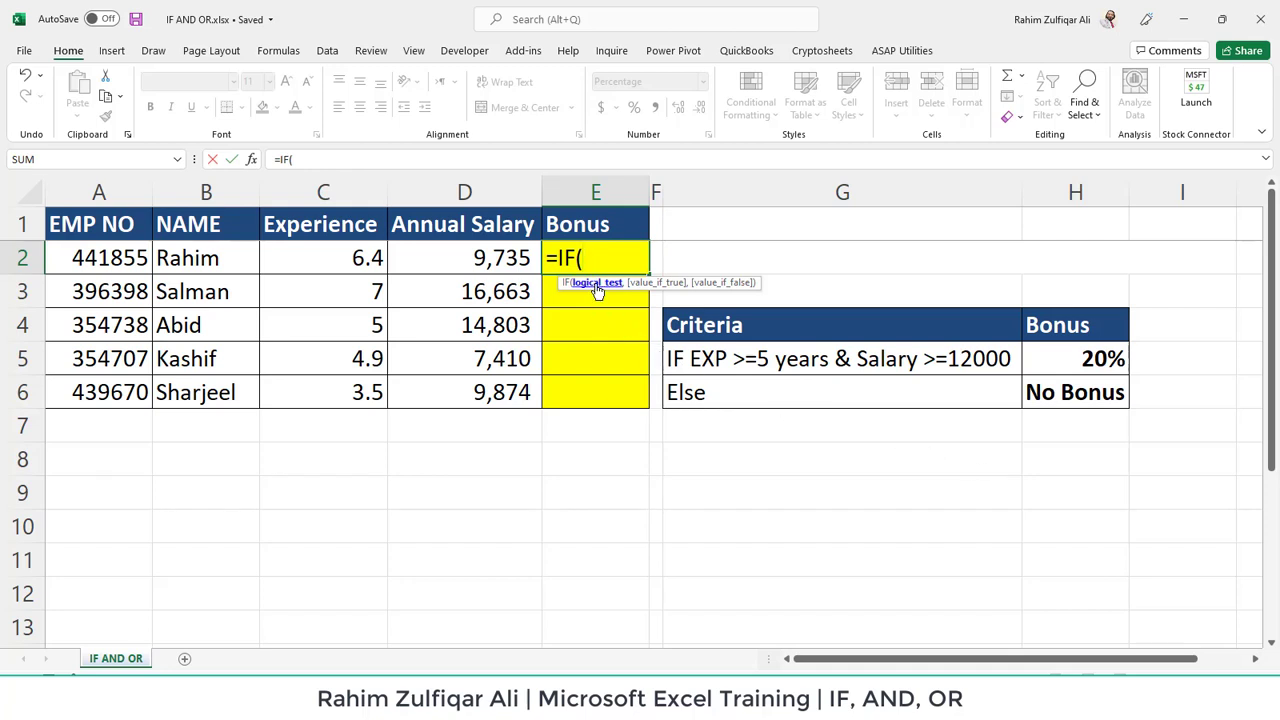
{"action": "key", "text": "Escape"}
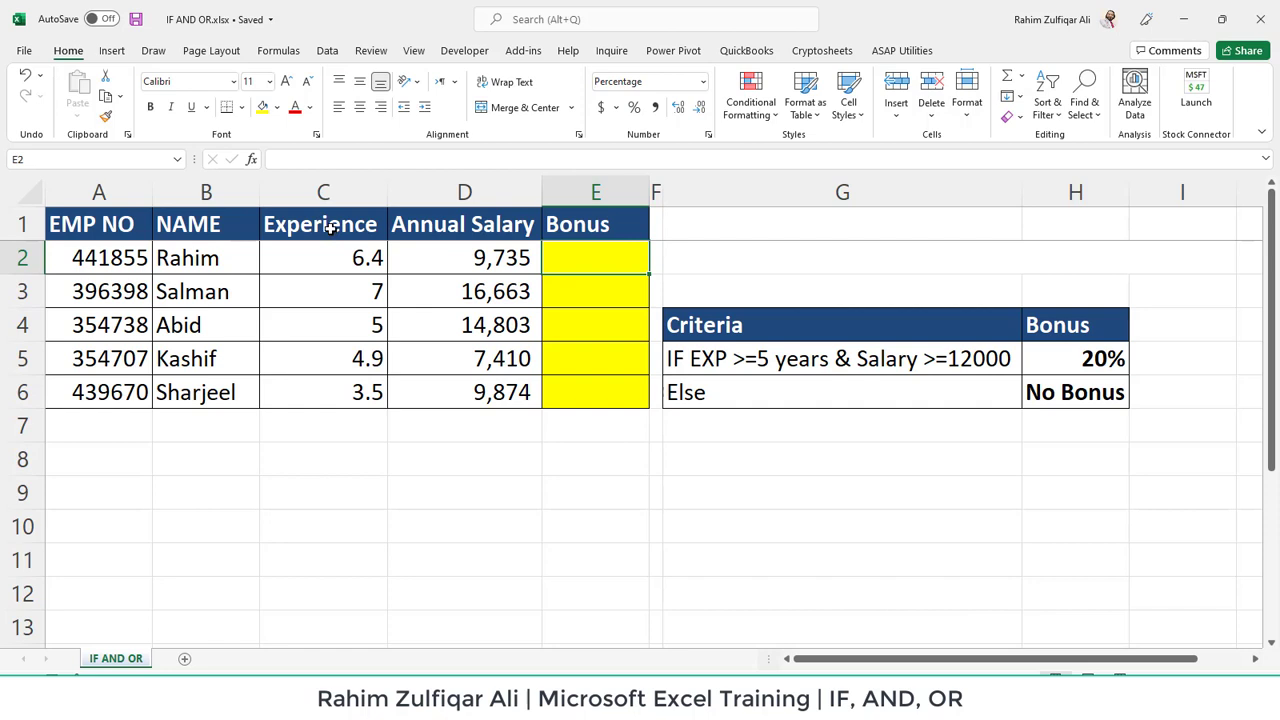
- Copy the Experience and Annual Salary cells C1:D5 to C9 and enter "and" as the adjacent heading in E9
{"action": "left_click_drag", "start_coordinate": [329, 224], "coordinate": [426, 358]}
{"action": "key", "text": "ctrl+c"}
{"action": "left_click", "coordinate": [343, 491]}
{"action": "key", "text": "ctrl+v"}
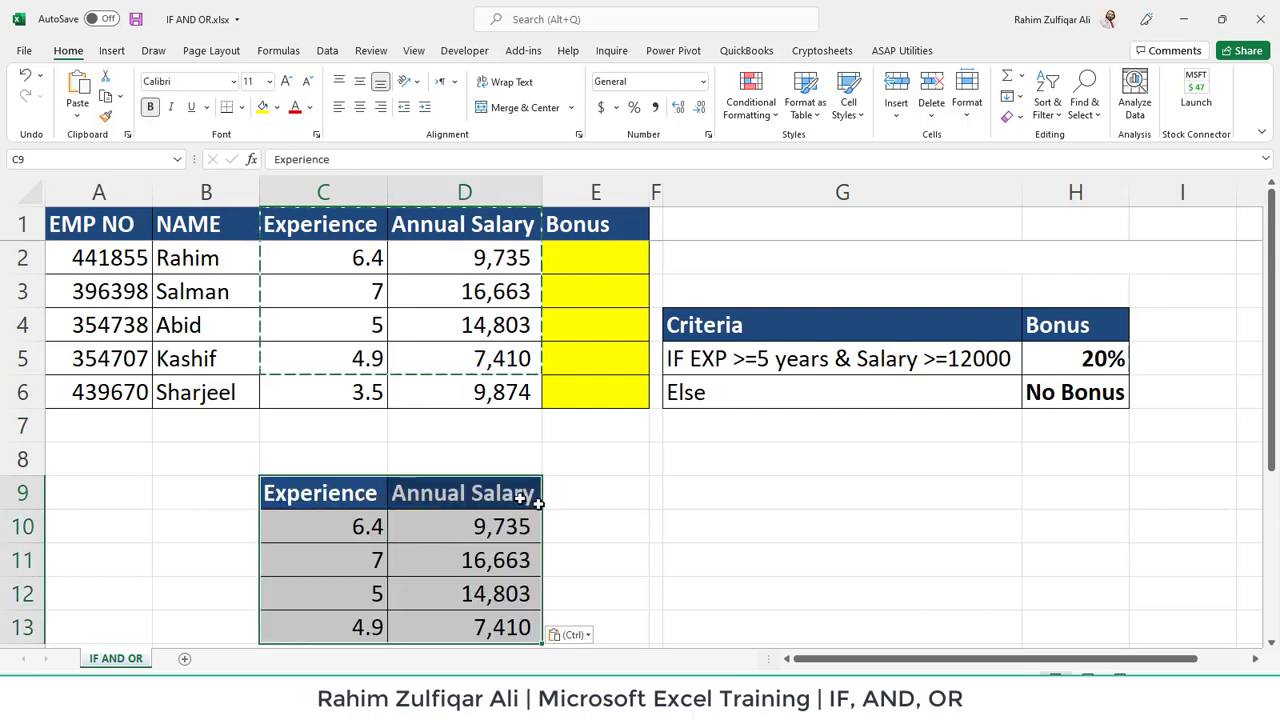
{"action": "left_click", "coordinate": [594, 494]}
{"action": "type", "text": "and"}
{"action": "key", "text": "Return"}
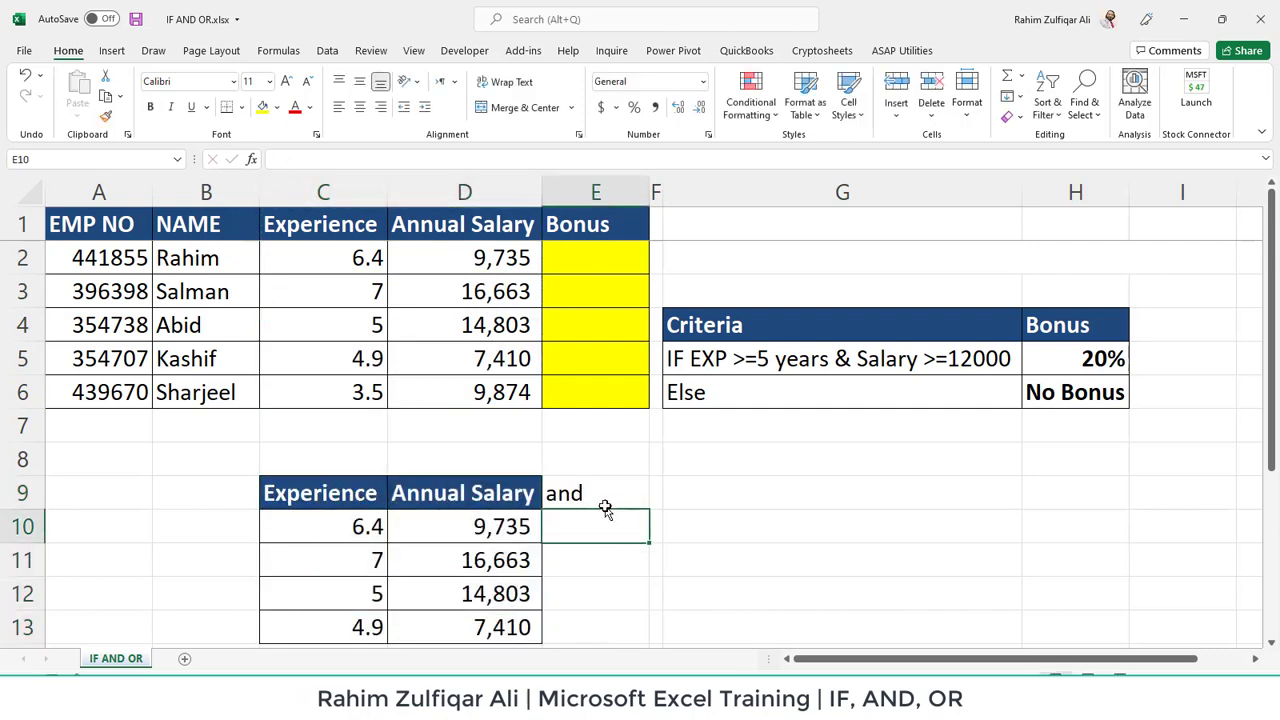
- Enter the formula =AND(C10>=5,D10>=12000) in E10 to test experience and salary together
{"action": "type", "text": "="}
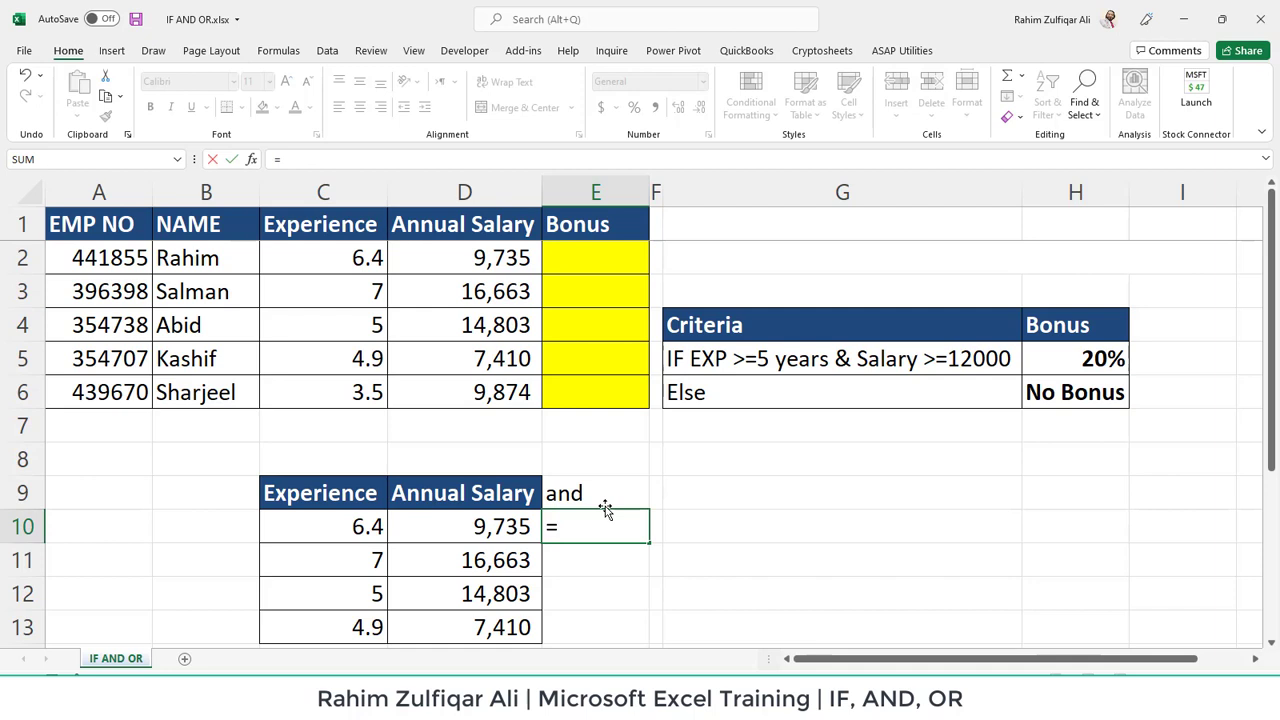
{"action": "type", "text": "and"}
{"action": "key", "text": "Tab"}
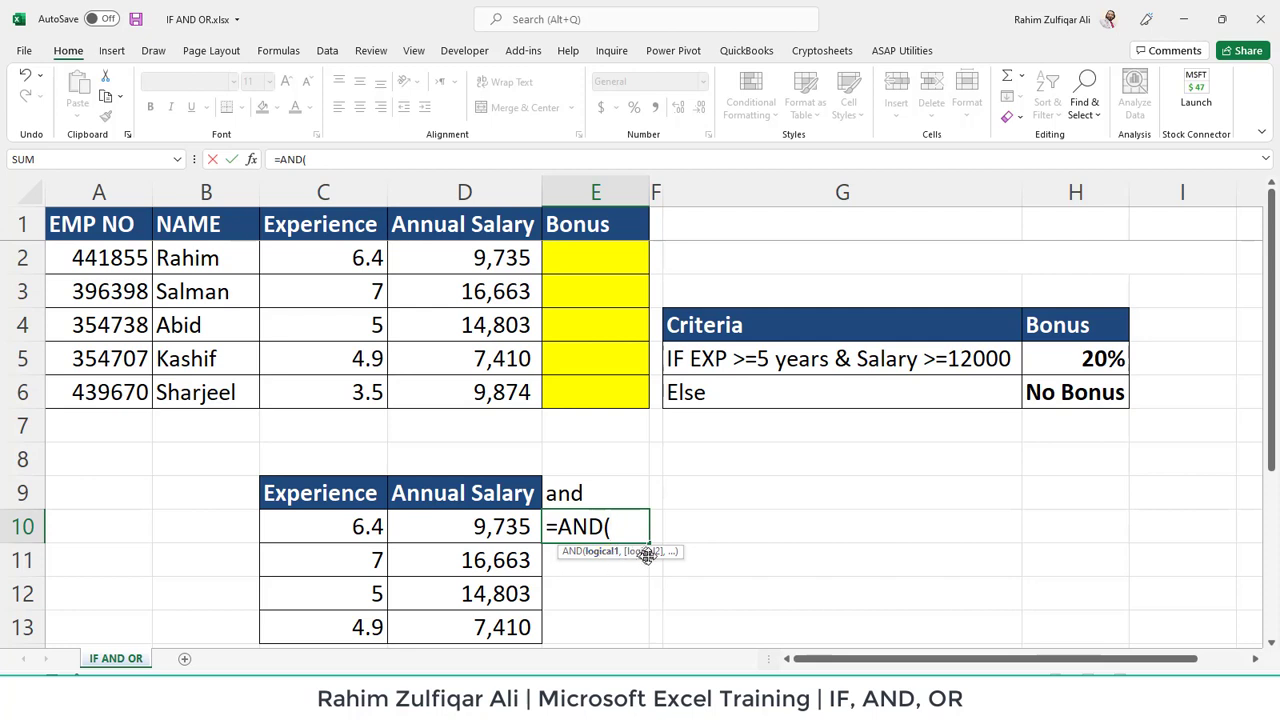
{"action": "left_click", "coordinate": [346, 531]}
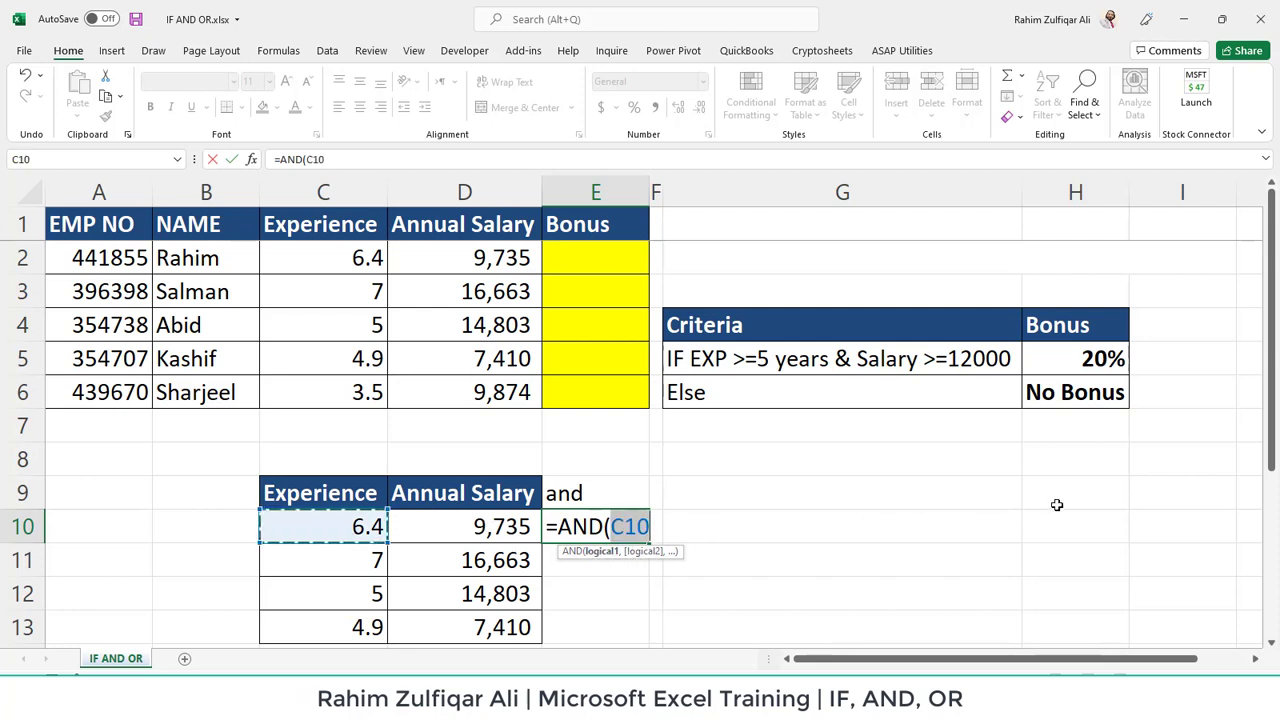
{"action": "type", "text": ">=5,"}
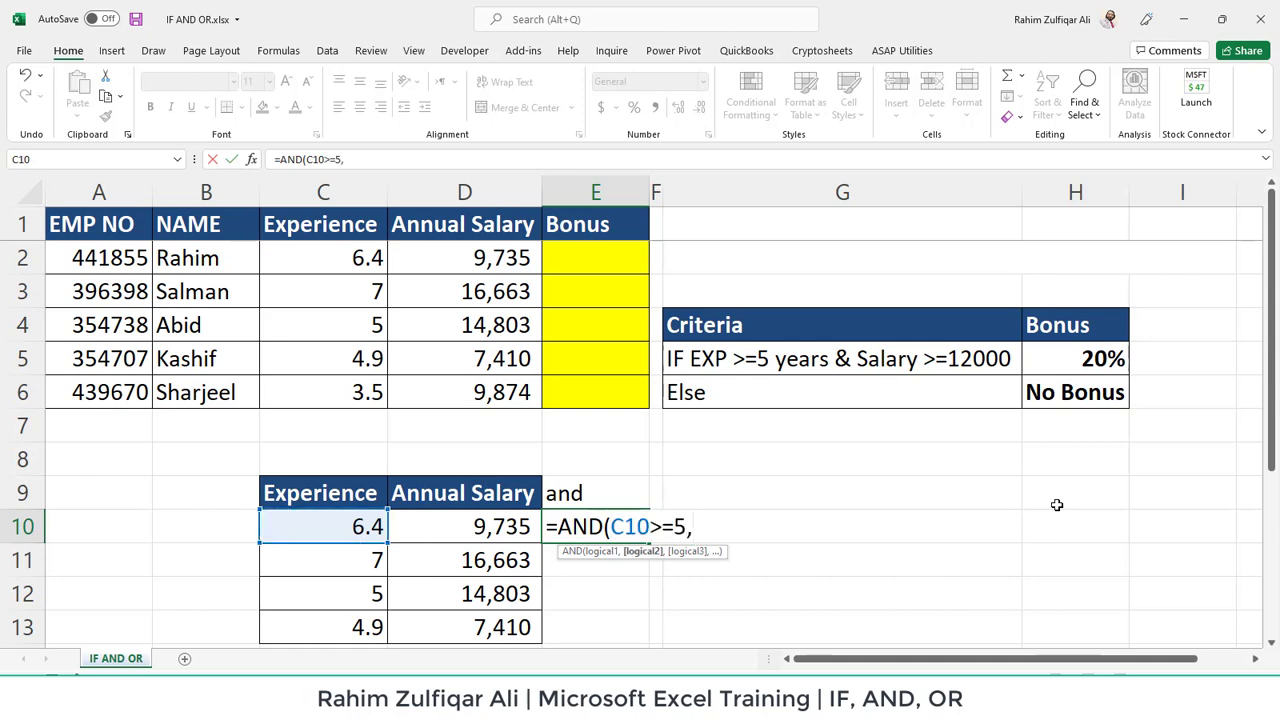
{"action": "key", "text": "Left"}
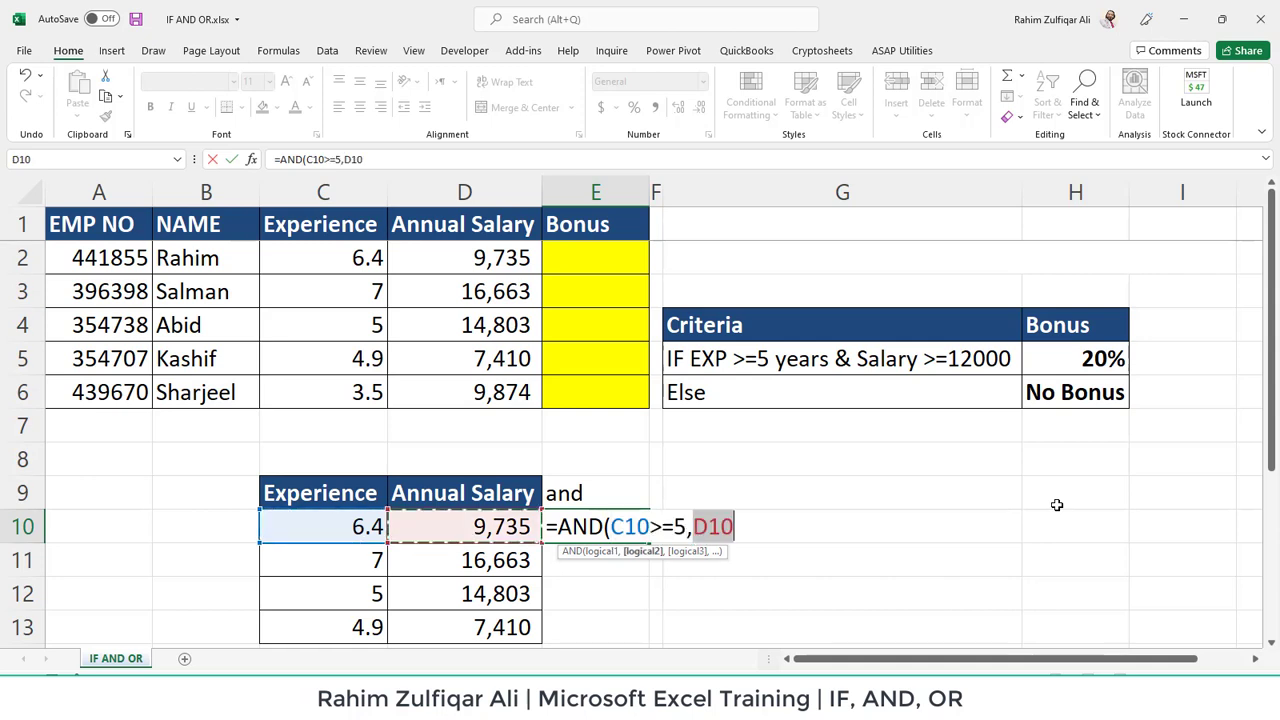
{"action": "type", "text": ">=12000)"}
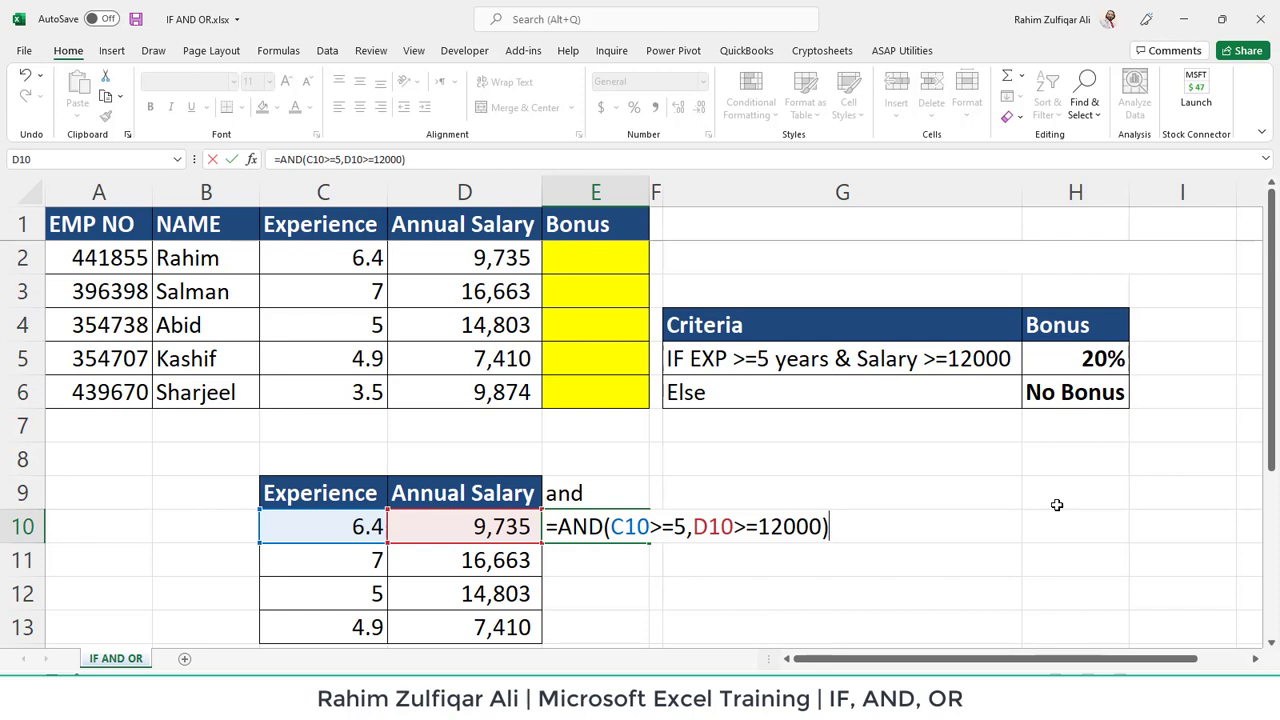
{"action": "left_click", "coordinate": [663, 526]}
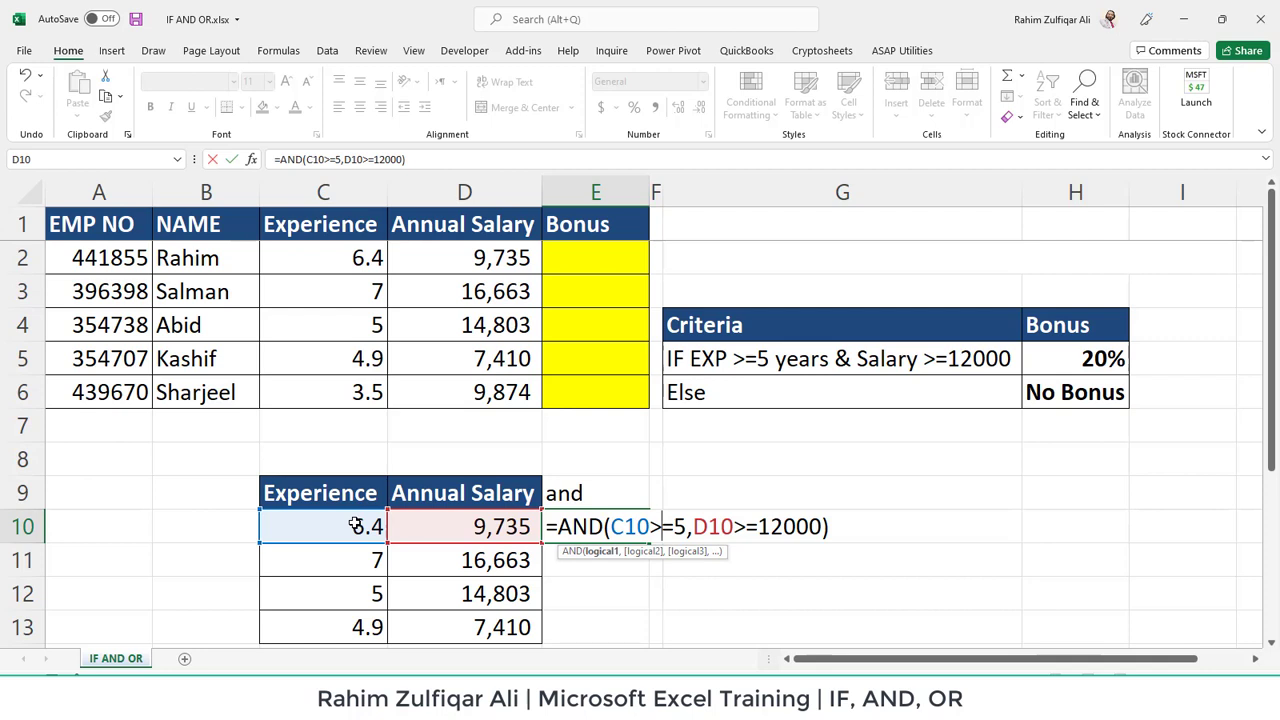
{"action": "left_click", "coordinate": [736, 526]}
{"action": "key", "text": "Return"}
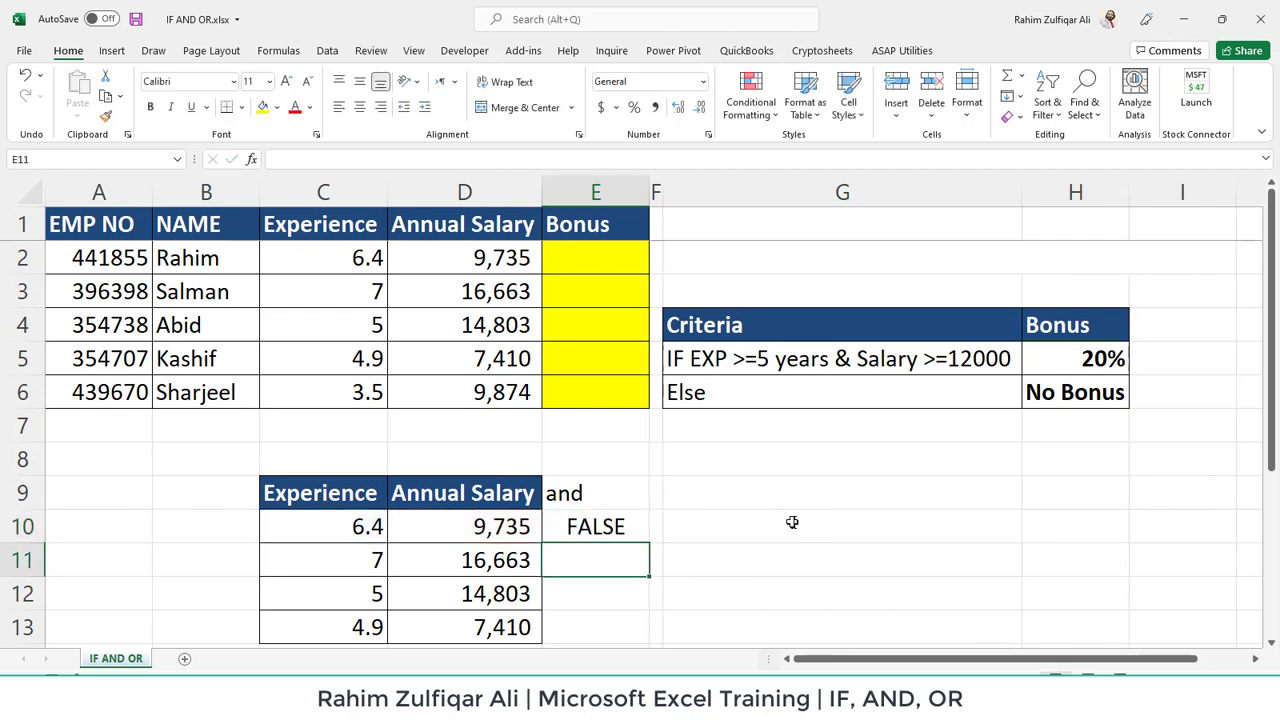
- Fill the AND formula from E10 down through E13
{"action": "key", "text": "Up"}
{"action": "key", "text": "shift+Down"}
{"action": "key", "text": "shift+Down"}
{"action": "key", "text": "shift+Down"}
{"action": "key", "text": "ctrl+d"}
- Examine the experience and salary in row 11 and the AND formula in E11 that tests them
{"action": "key", "text": "Down"}
{"action": "key", "text": "Left"}
{"action": "key", "text": "Left"}
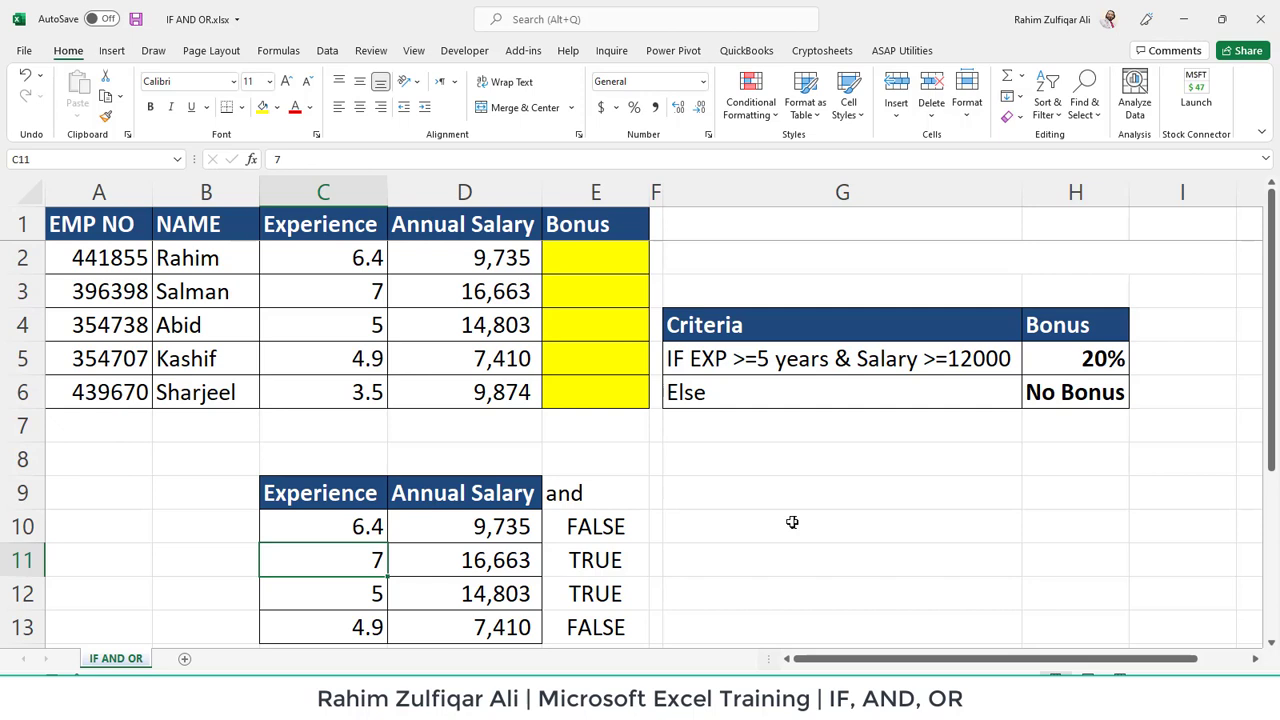
{"action": "key", "text": "Right"}
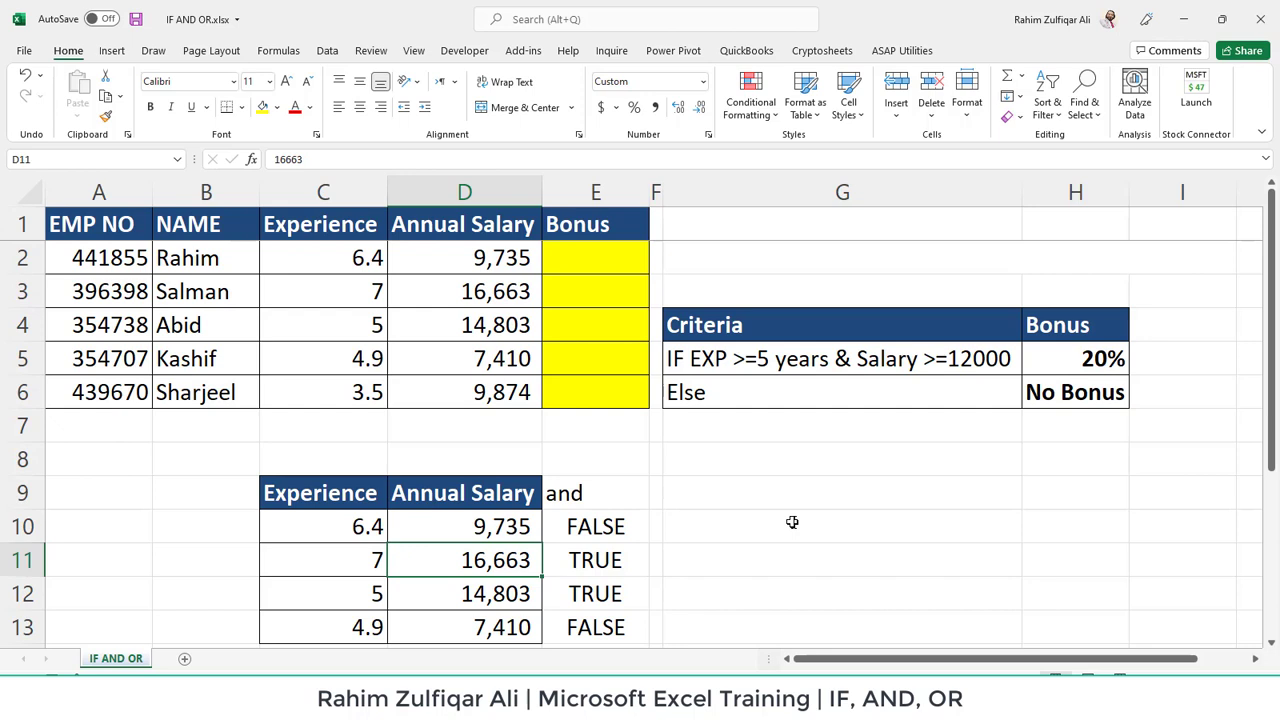
{"action": "key", "text": "Right"}
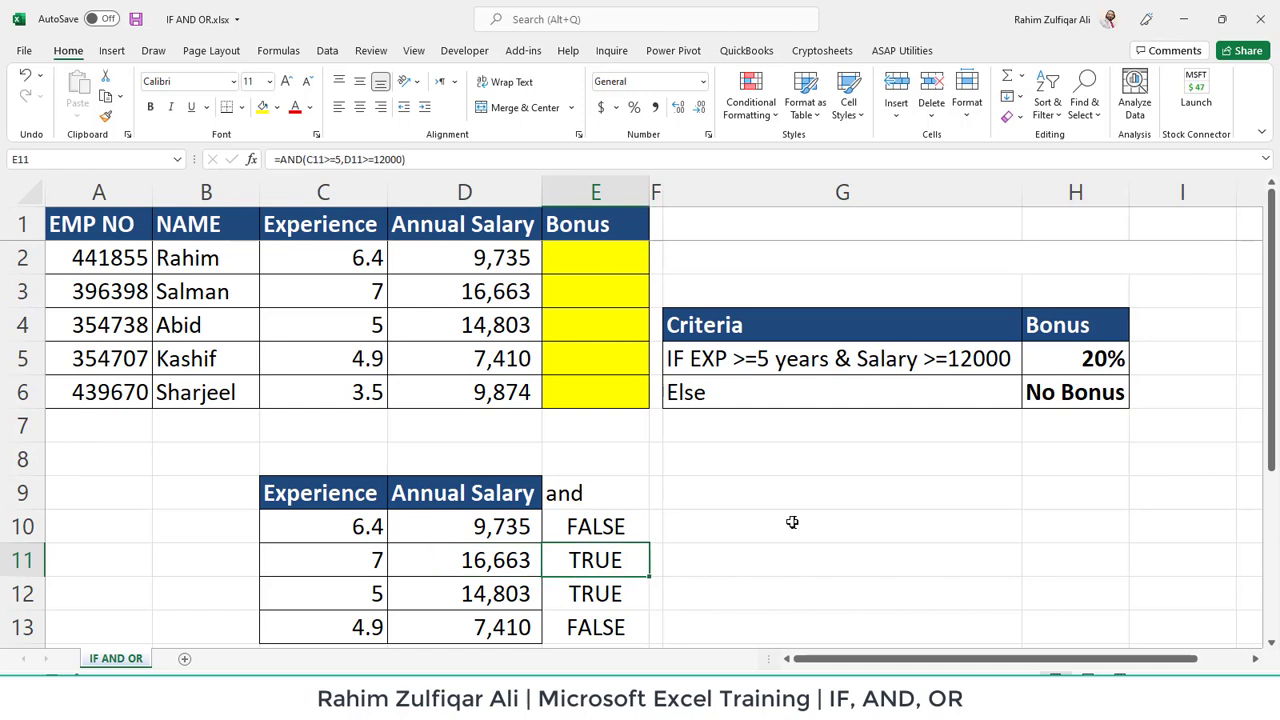
{"action": "key", "text": "F2"}
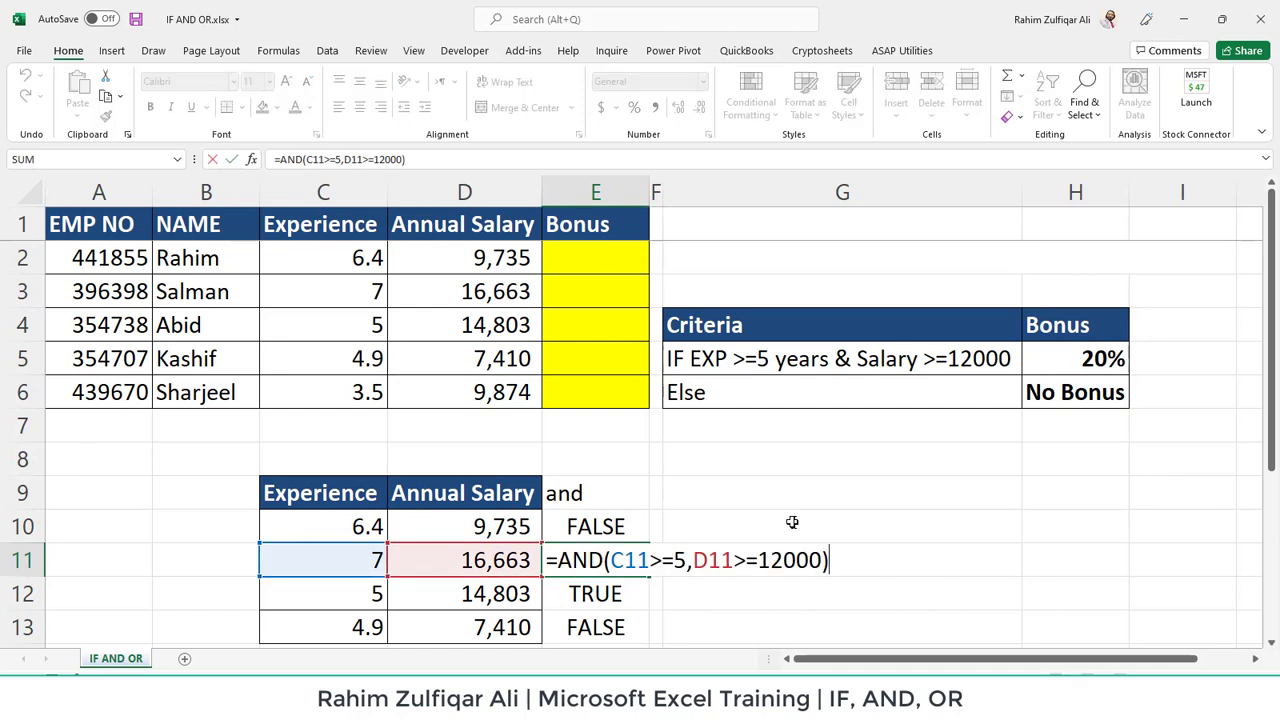
{"action": "key", "text": "Return"}
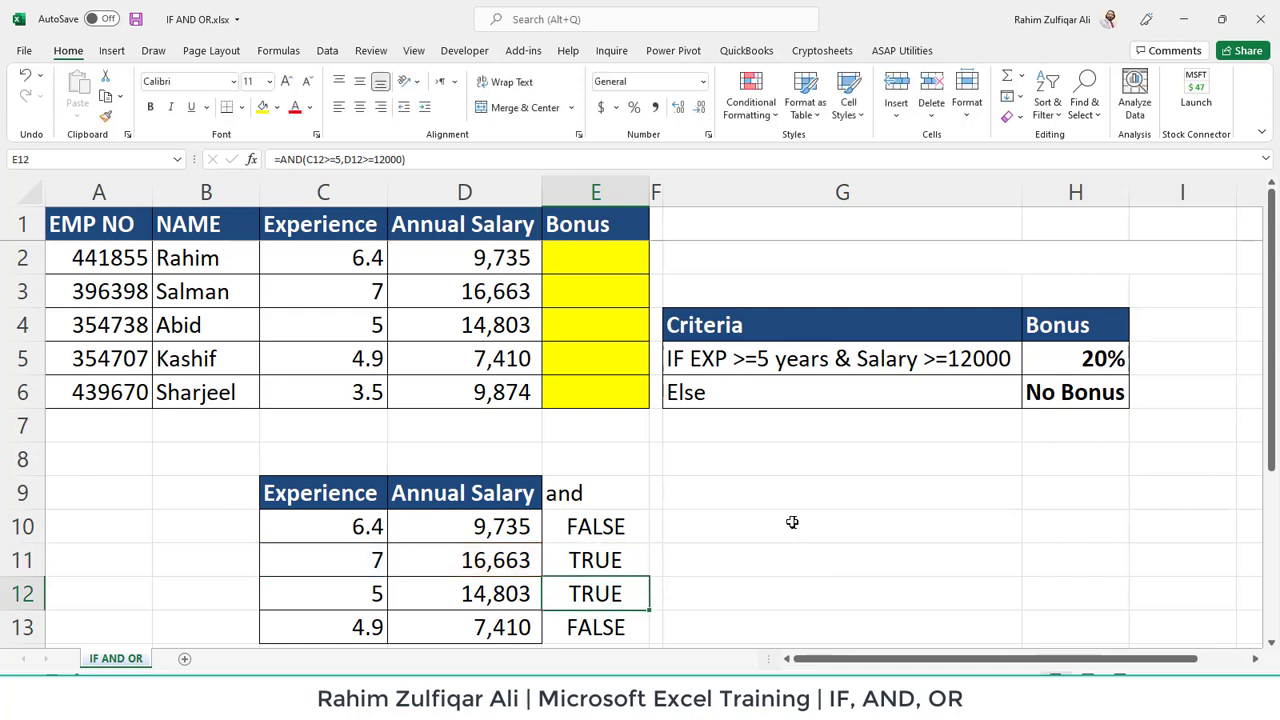
{"action": "key", "text": "Up"}
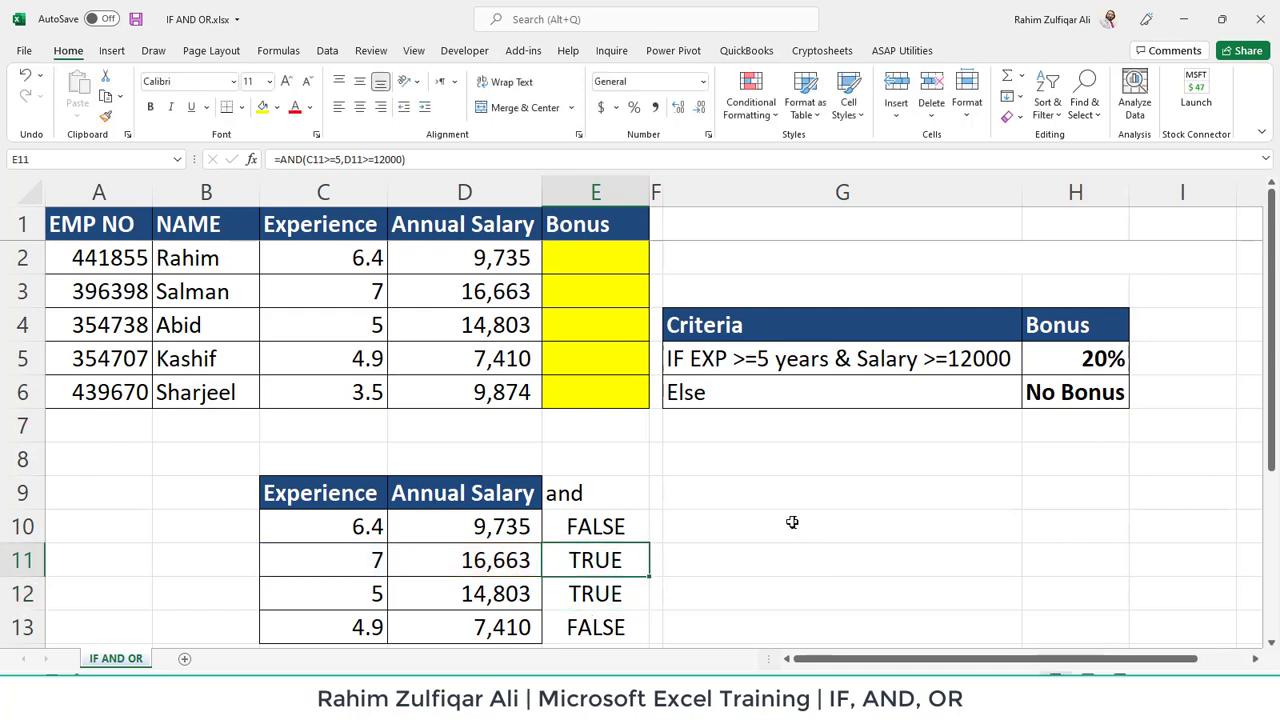
{"action": "key", "text": "Up"}
{"action": "key", "text": "Up"}
{"action": "key", "text": "Up"}
{"action": "key", "text": "Up"}
{"action": "key", "text": "Up"}
{"action": "key", "text": "Up"}
{"action": "key", "text": "Up"}
{"action": "key", "text": "Up"}
{"action": "key", "text": "Up"}
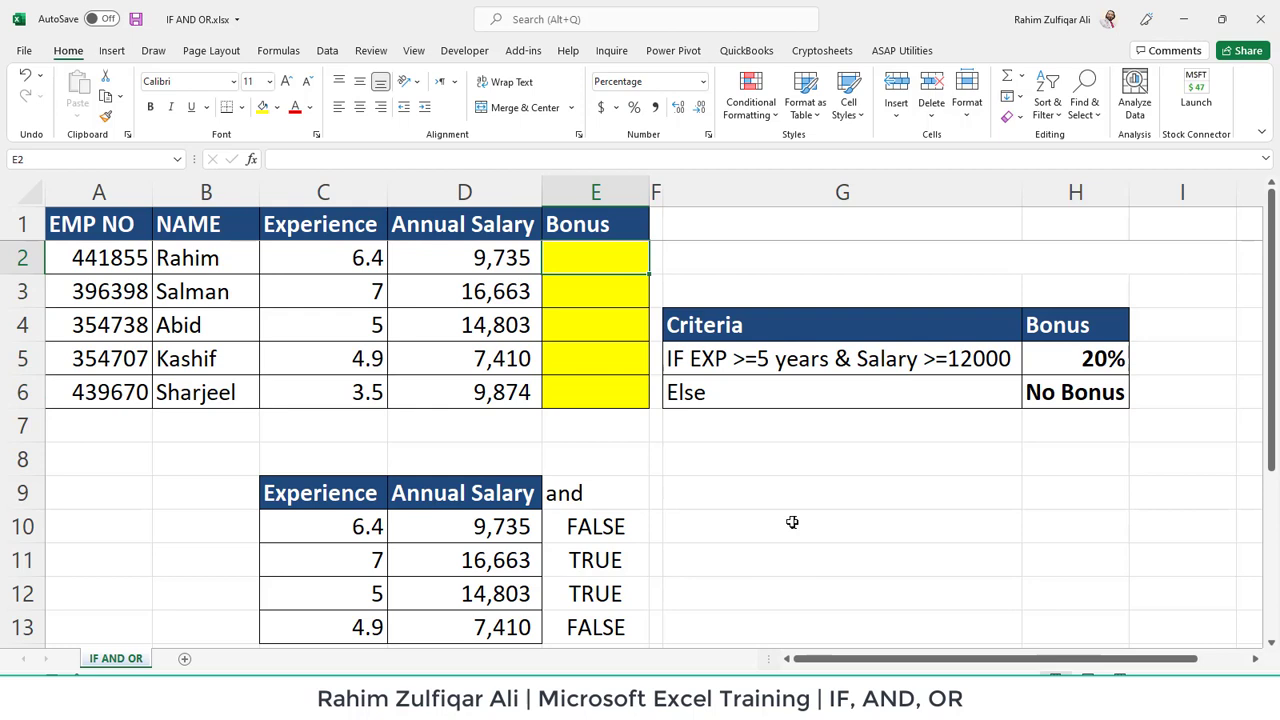
{"action": "type", "text": "=and"}
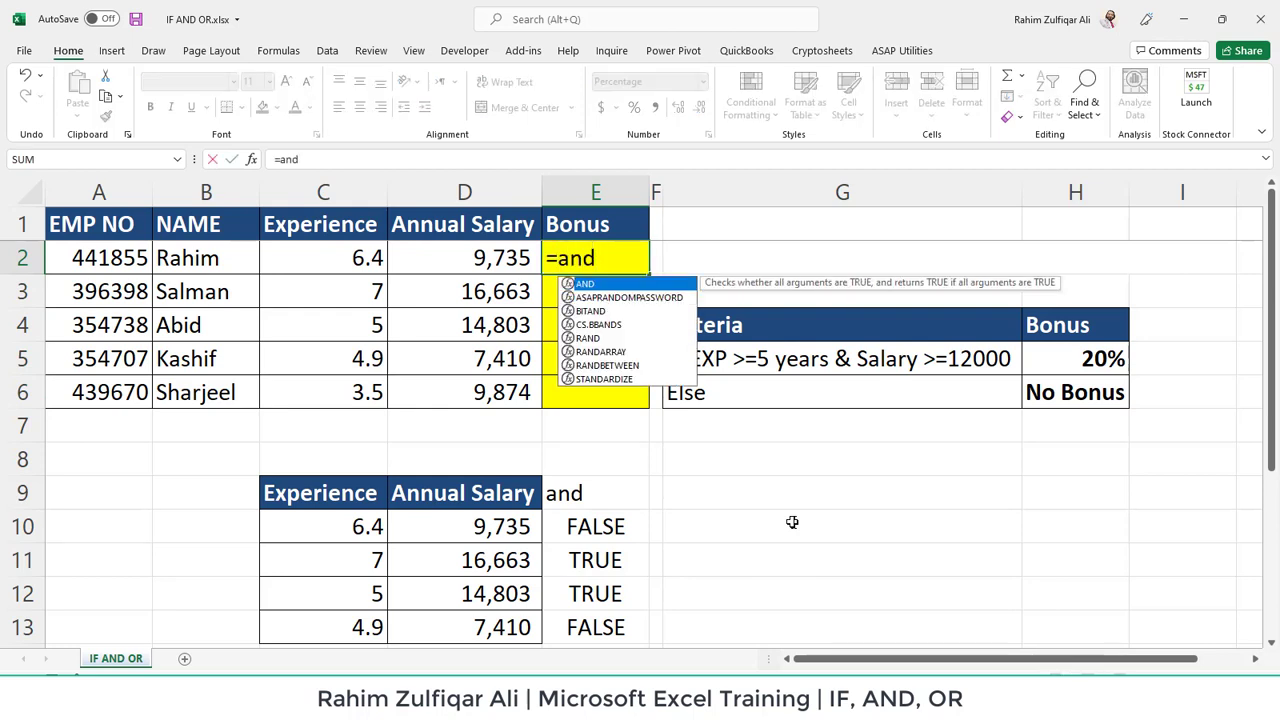
{"action": "key", "text": "Right"}
{"action": "key", "text": "Right"}
{"action": "key", "text": "Right"}
{"action": "key", "text": "Down"}
{"action": "key", "text": "Down"}
{"action": "key", "text": "Down"}
{"action": "key", "text": "Left"}
{"action": "key", "text": "Left"}
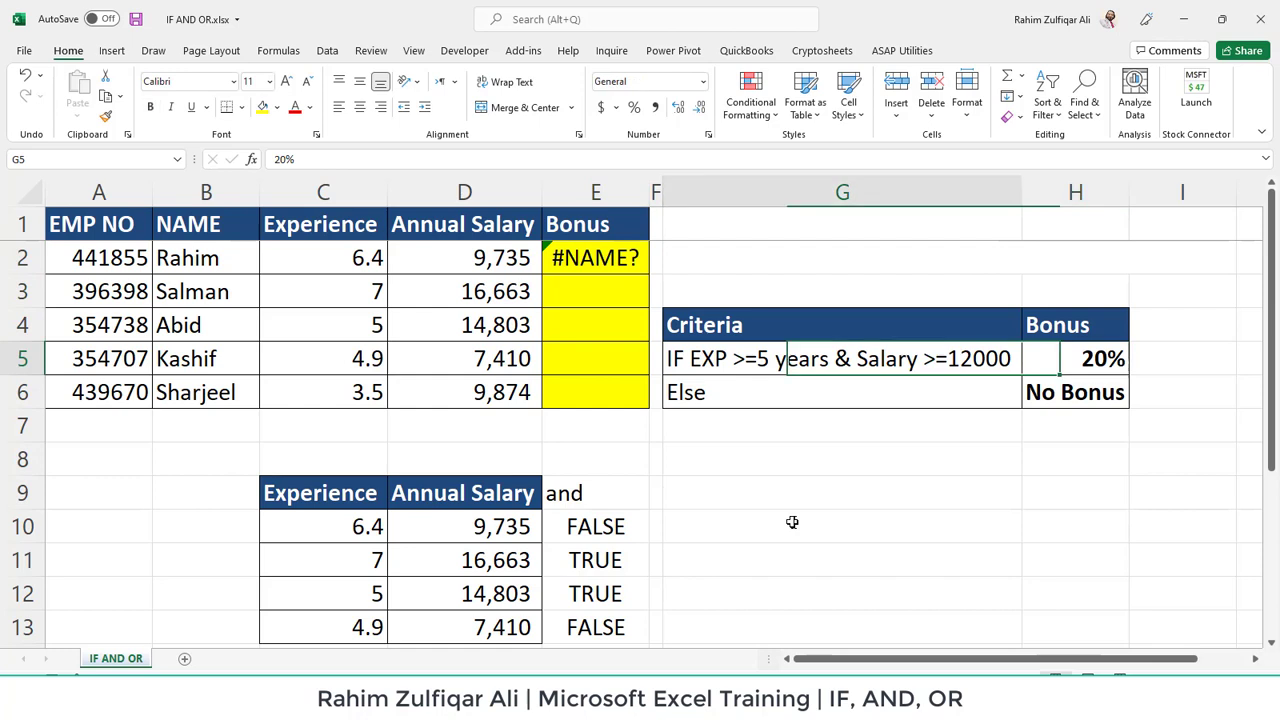
{"action": "key", "text": "Up"}
{"action": "key", "text": "Up"}
{"action": "key", "text": "Left"}
{"action": "key", "text": "Up"}
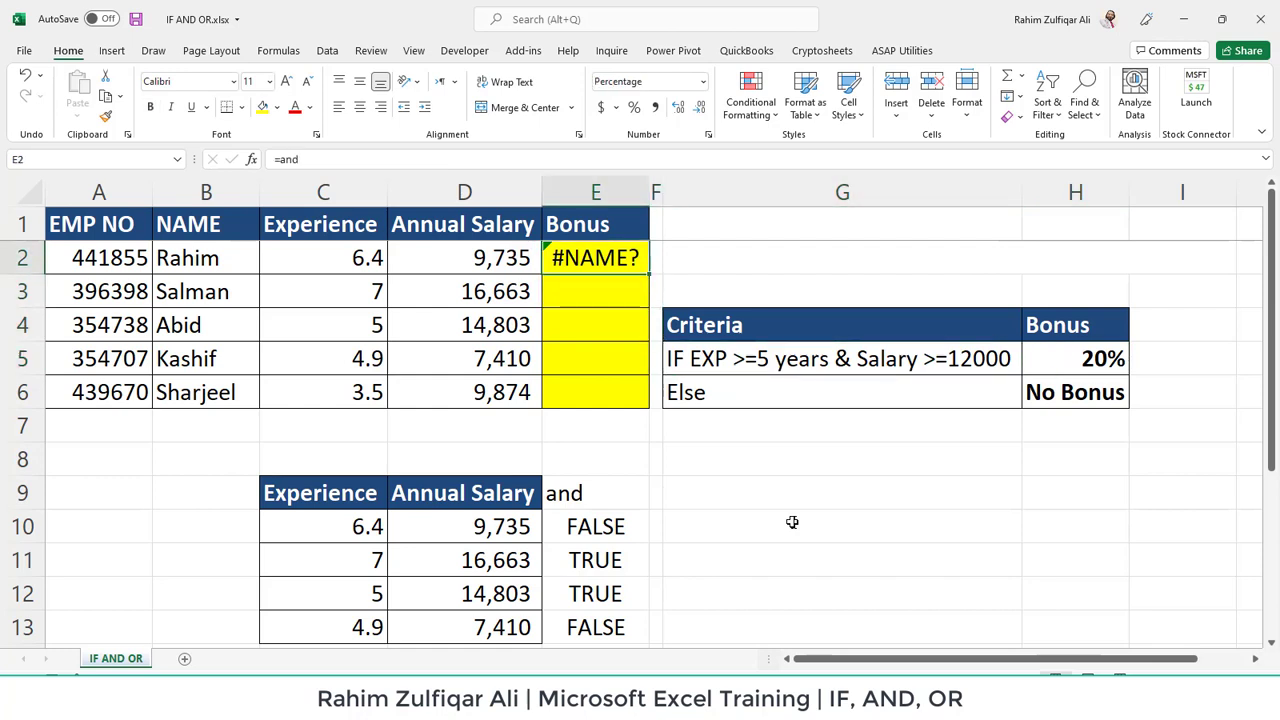
{"action": "key", "text": "Delete"}
{"action": "left_click_drag", "start_coordinate": [605, 528], "coordinate": [586, 632]}
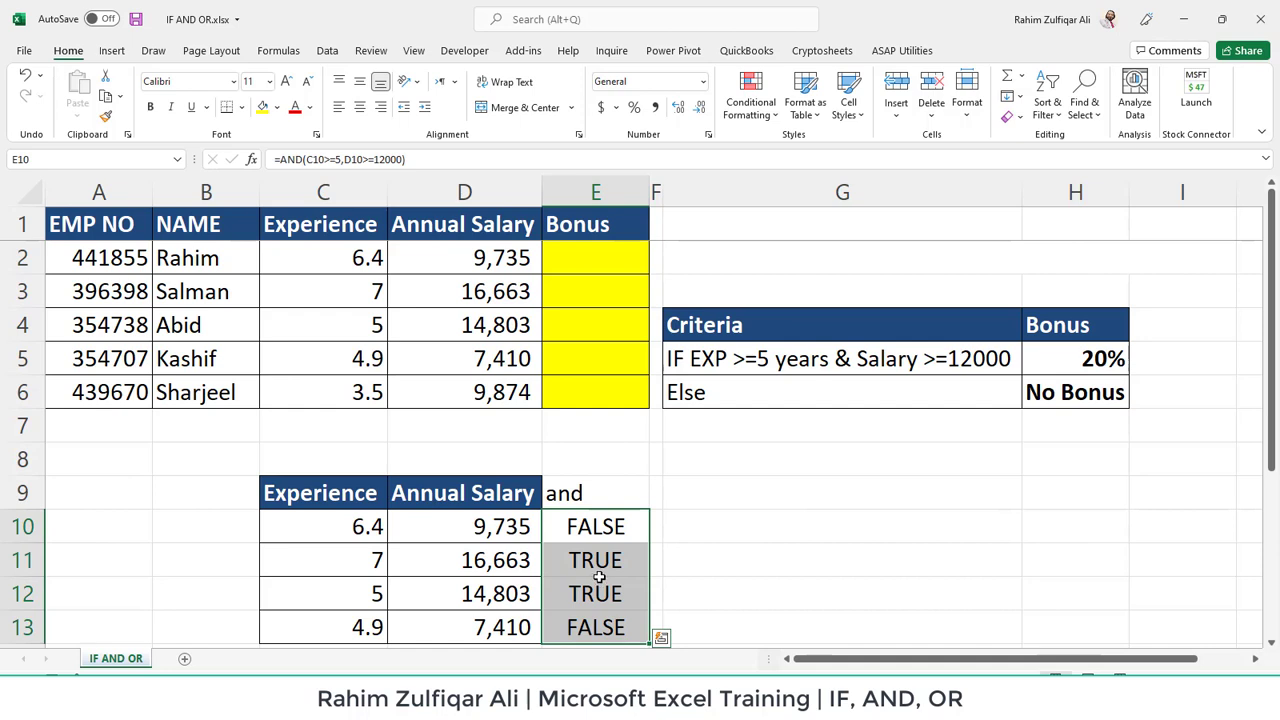
- Start an IF formula in E2 with AND(C2>=5,D2>=12000) as its logical test
{"action": "left_click", "coordinate": [600, 250]}
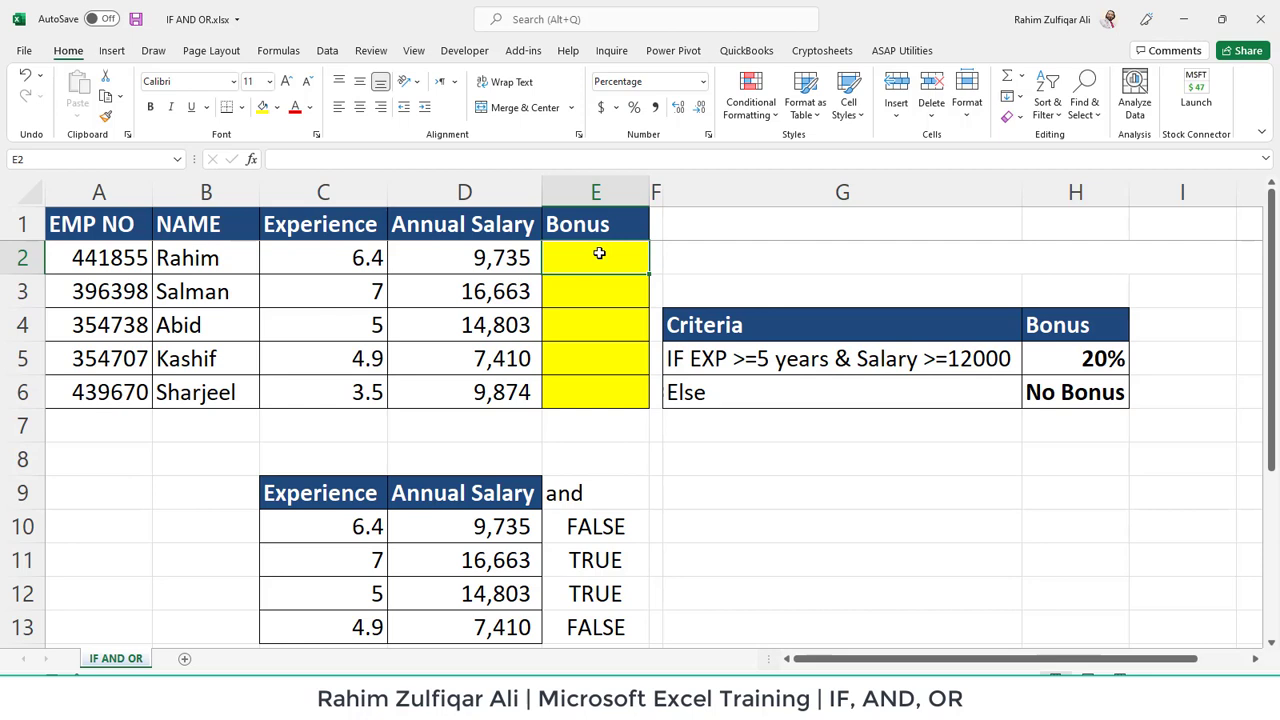
{"action": "type", "text": "=if"}
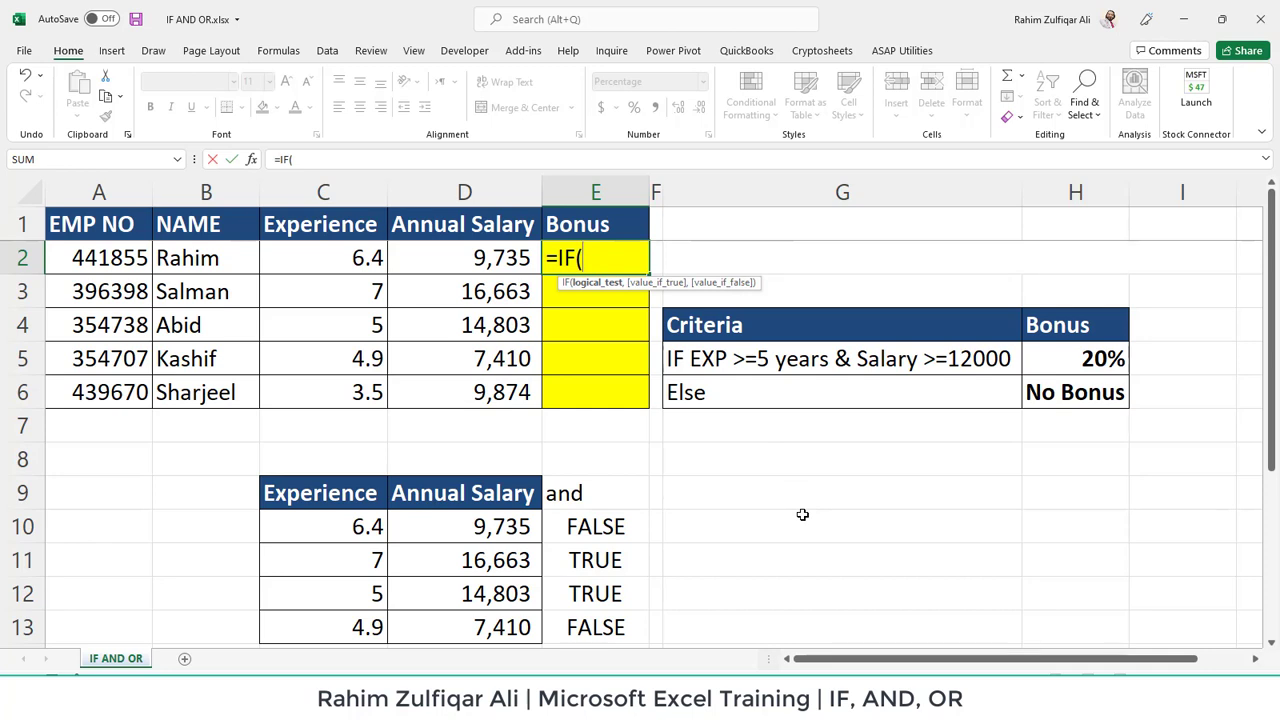
{"action": "type", "text": "and"}
{"action": "key", "text": "Tab"}
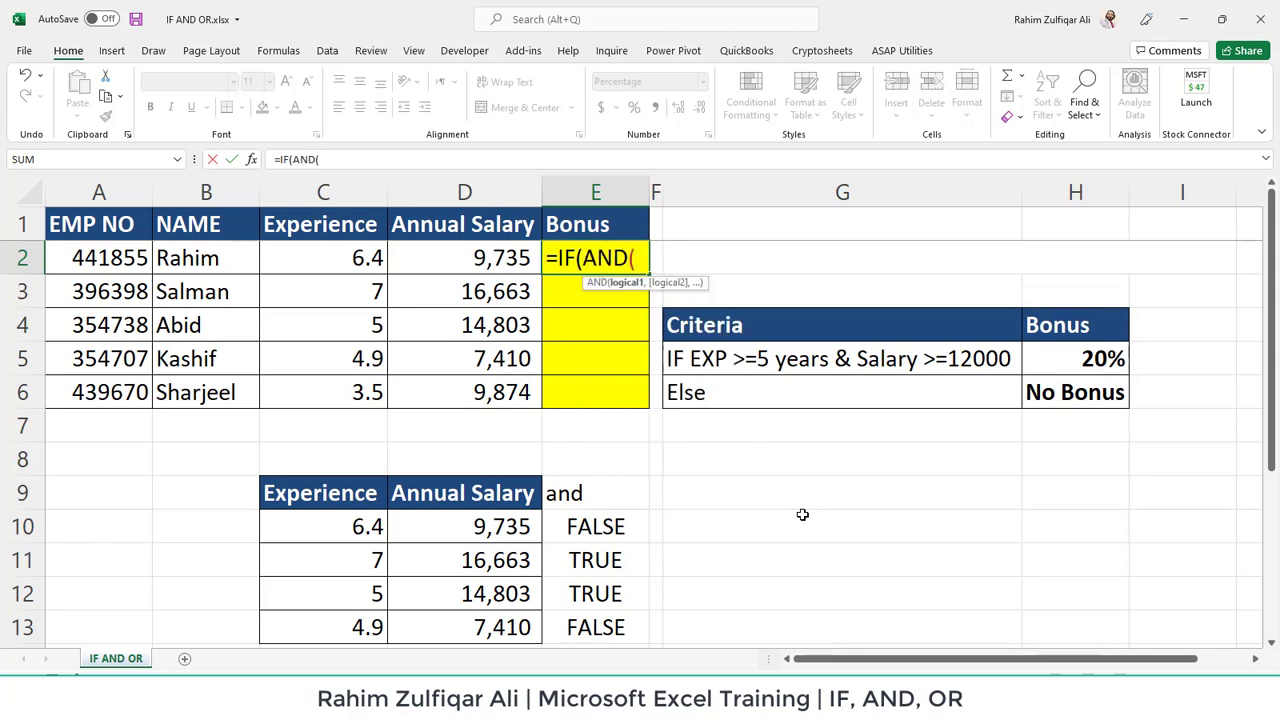
{"action": "key", "text": "Left"}
{"action": "key", "text": "Left"}
{"action": "type", "text": ">=5,"}
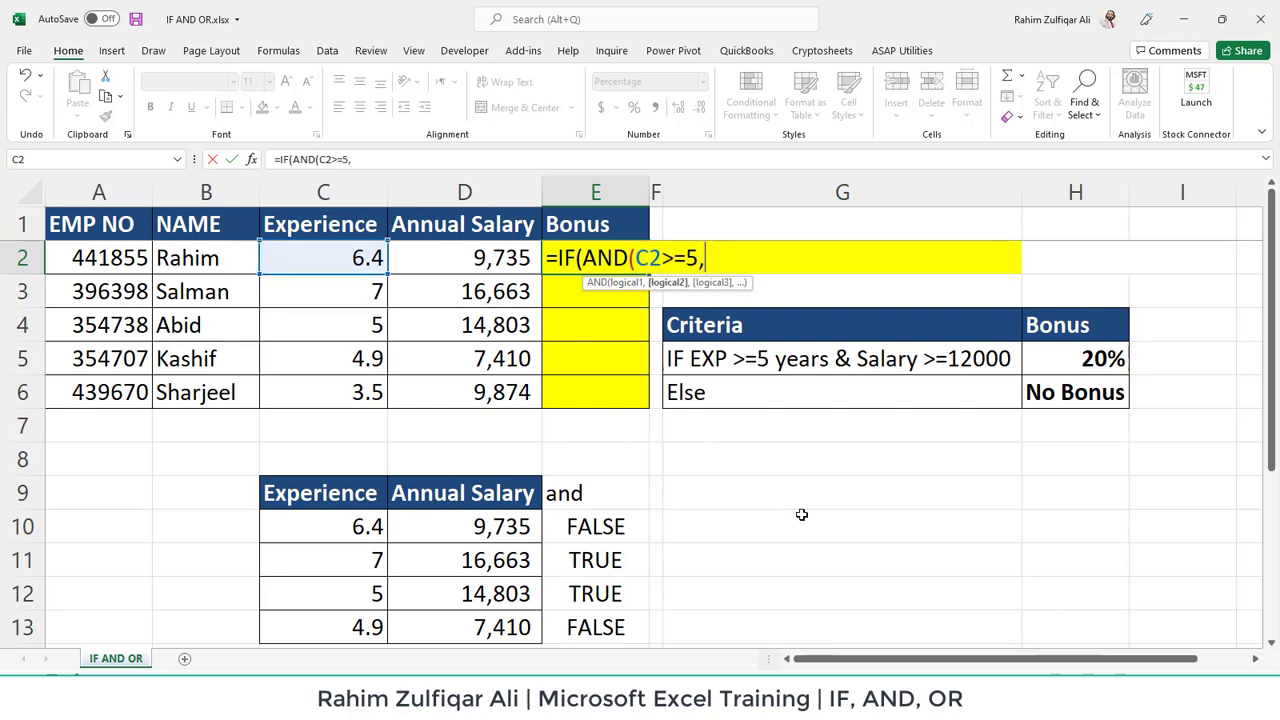
{"action": "key", "text": "Left"}
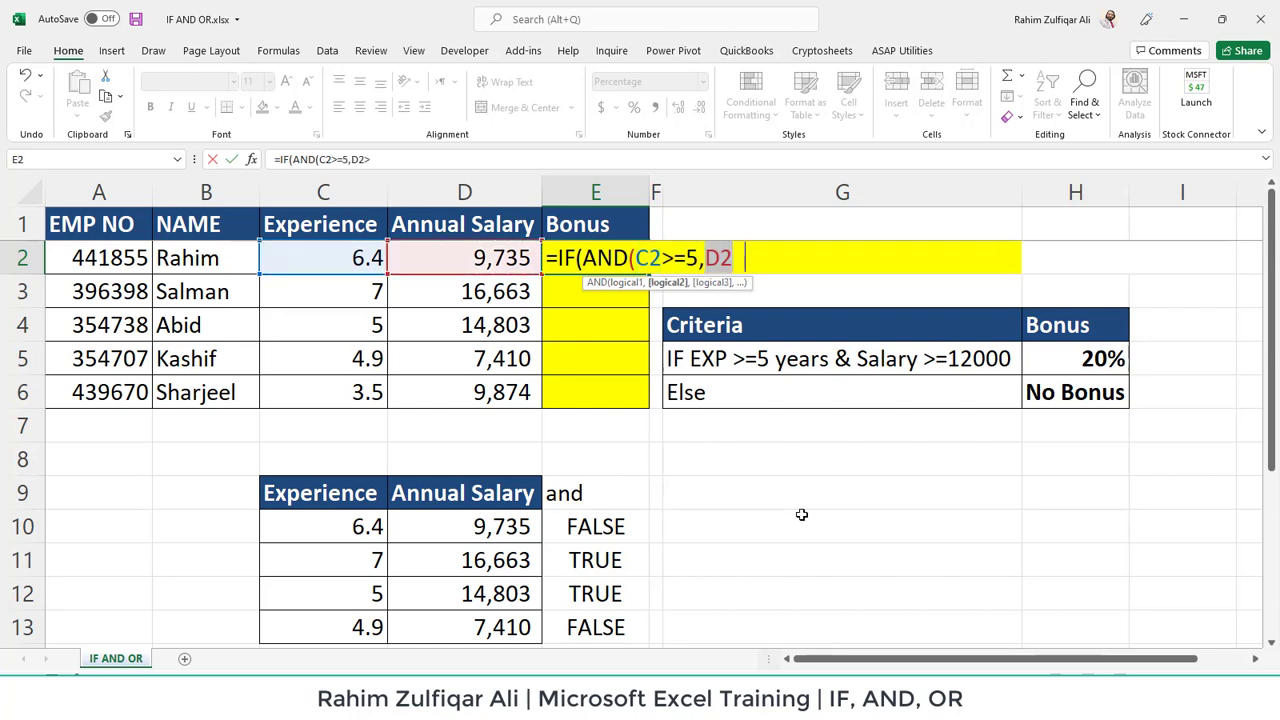
{"action": "type", "text": ">=12000)"}
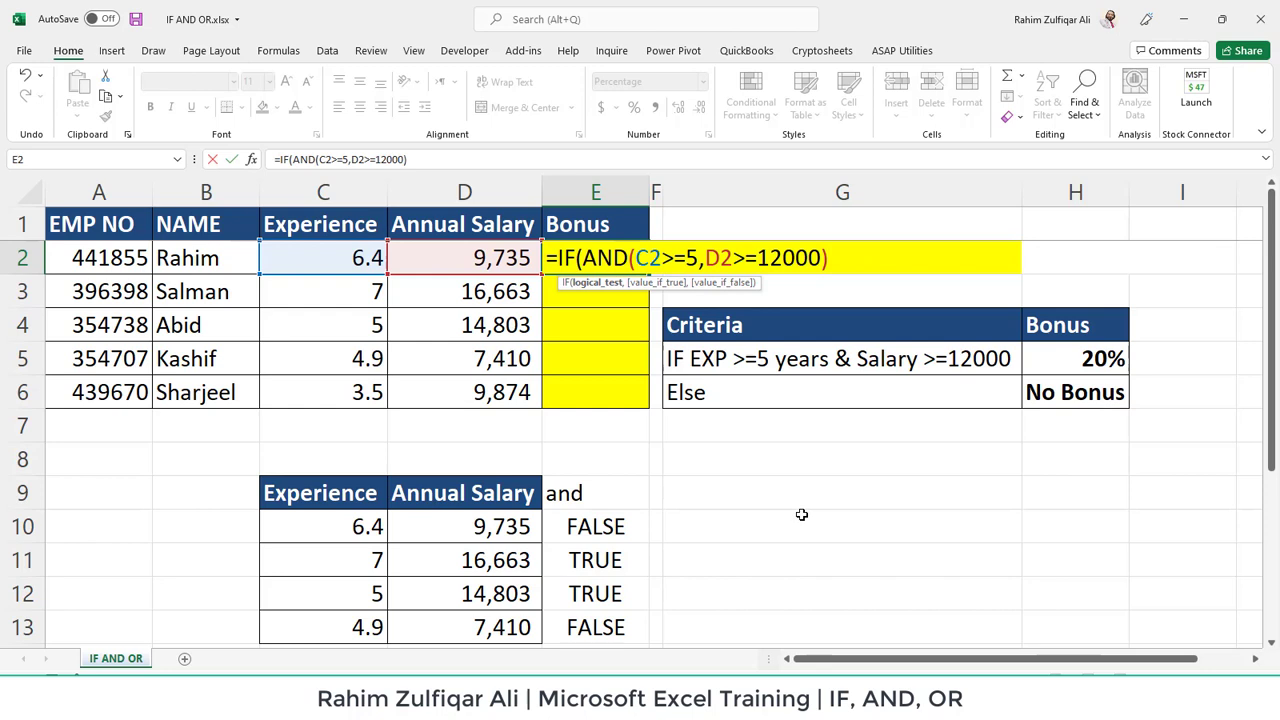
- Set the value-if-true argument of the E2 formula to the absolute reference $H$5
{"action": "type", "text": ","}
{"action": "key", "text": "Down"}
{"action": "key", "text": "Down"}
{"action": "key", "text": "Down"}
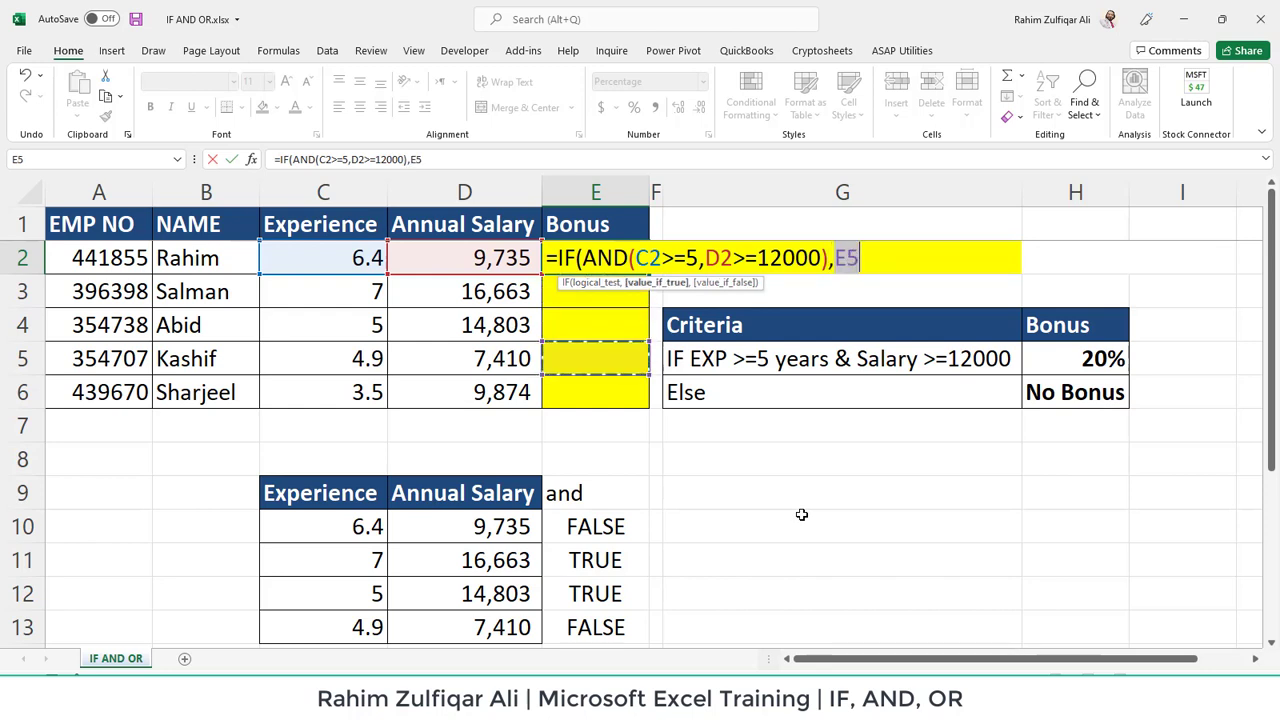
{"action": "key", "text": "Right"}
{"action": "key", "text": "Right"}
{"action": "key", "text": "Right"}
{"action": "key", "text": "F4"}
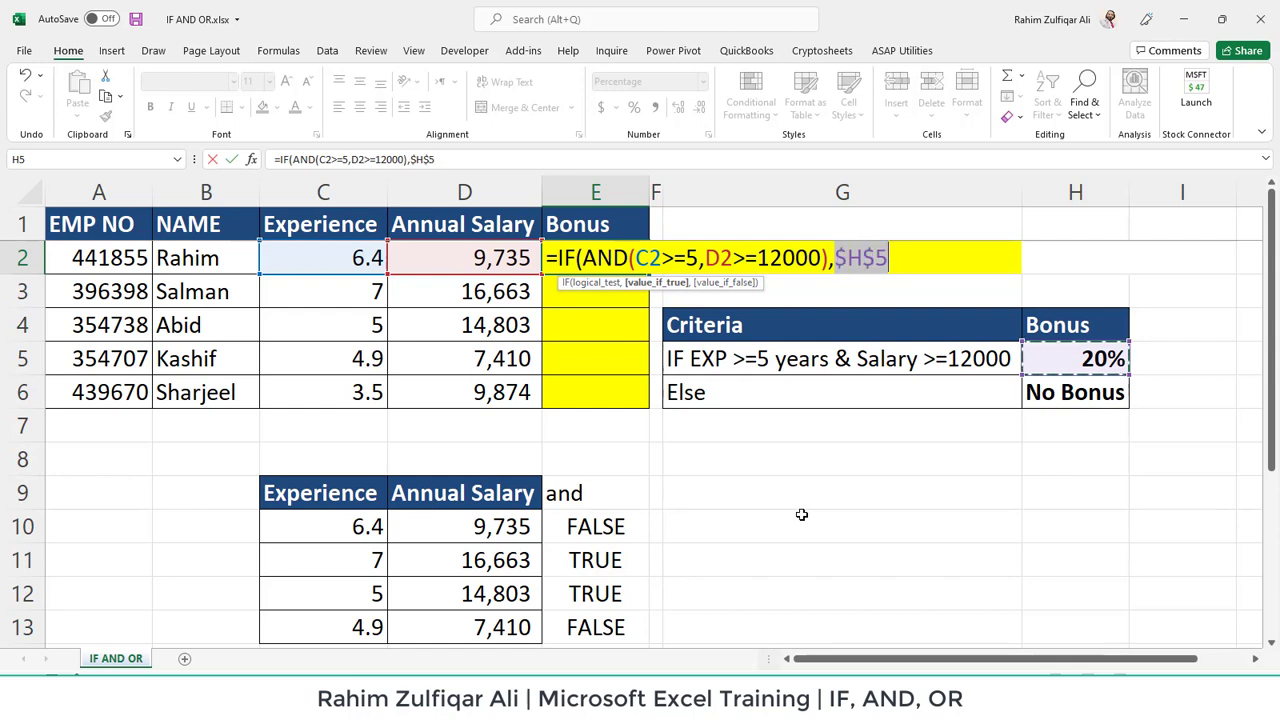
- Set the value-if-false argument to the absolute reference $H$6 and complete the IF formula in E2
{"action": "type", "text": ","}
{"action": "key", "text": "Down"}
{"action": "key", "text": "Down"}
{"action": "key", "text": "Down"}
{"action": "key", "text": "Down"}
{"action": "key", "text": "Right"}
{"action": "key", "text": "Right"}
{"action": "key", "text": "Right"}
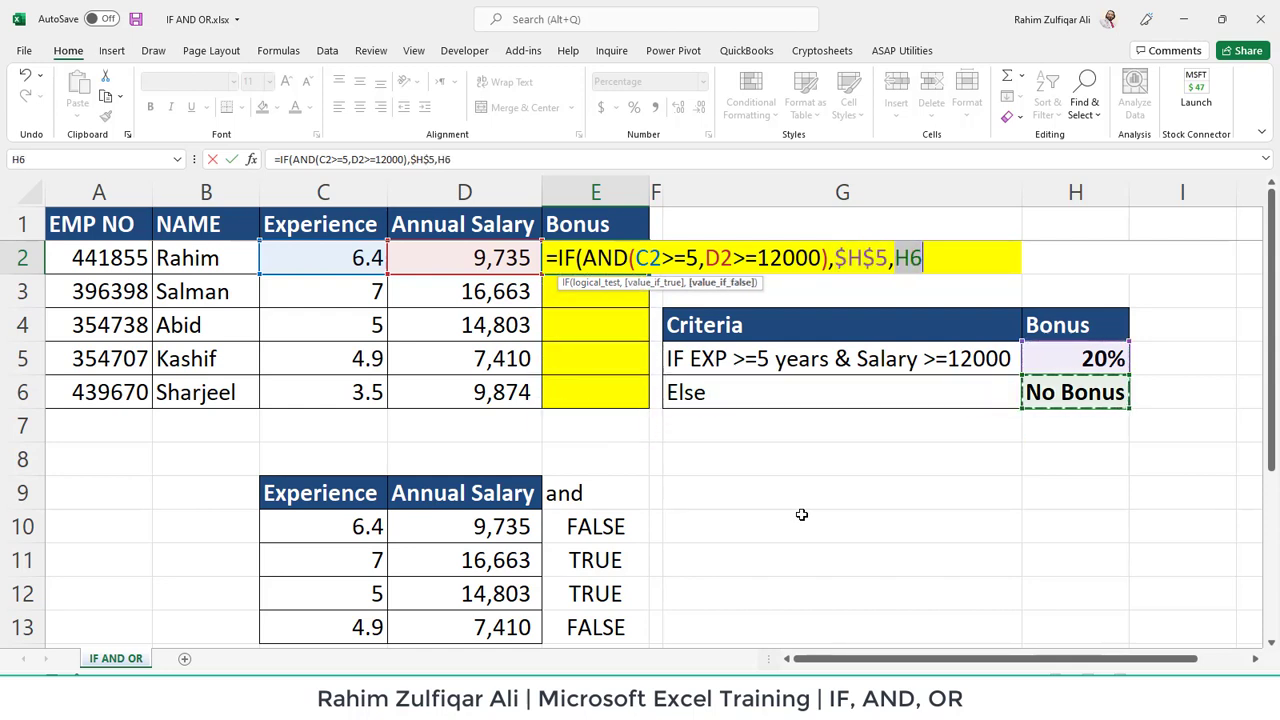
{"action": "key", "text": "F4"}
{"action": "type", "text": ")"}
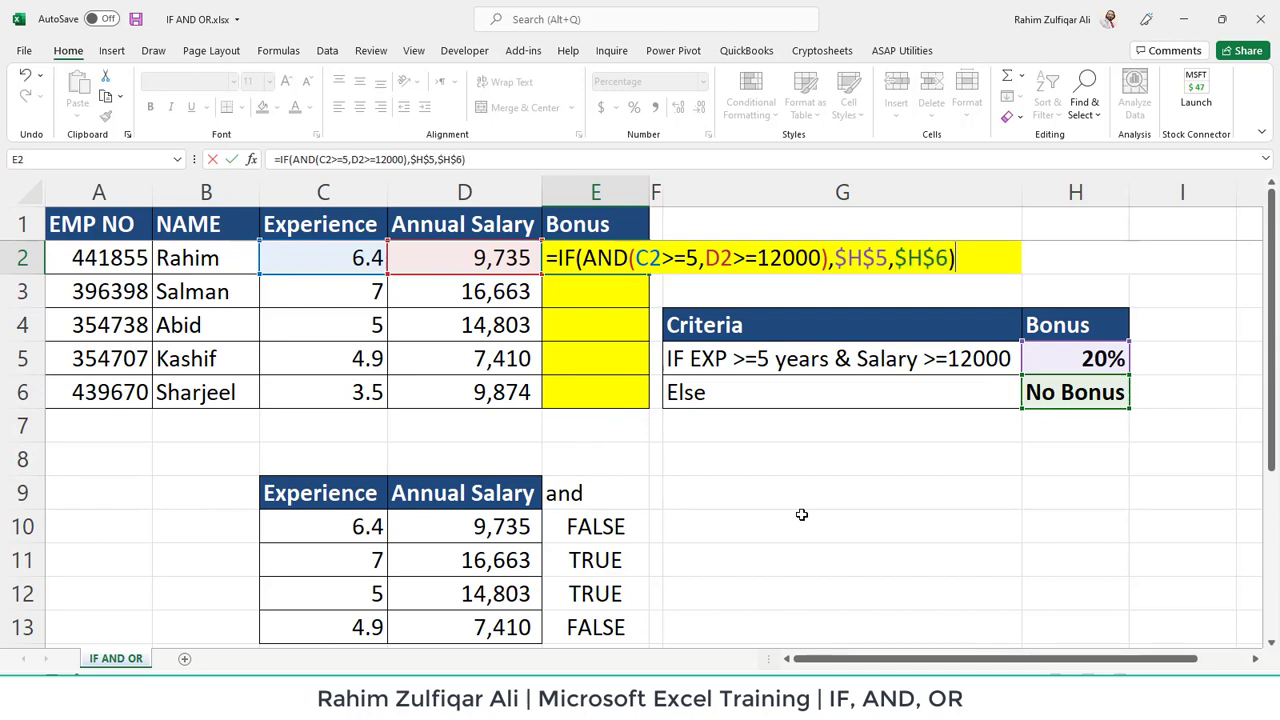
{"action": "key", "text": "Return"}
- Fill the bonus formula from E2 down through E6 and check the formulas in the filled cells
{"action": "key", "text": "Up"}
{"action": "key", "text": "shift+Down"}
{"action": "key", "text": "shift+Down"}
{"action": "key", "text": "shift+Down"}
{"action": "key", "text": "shift+Down"}
{"action": "key", "text": "ctrl+d"}
{"action": "key", "text": "Down"}
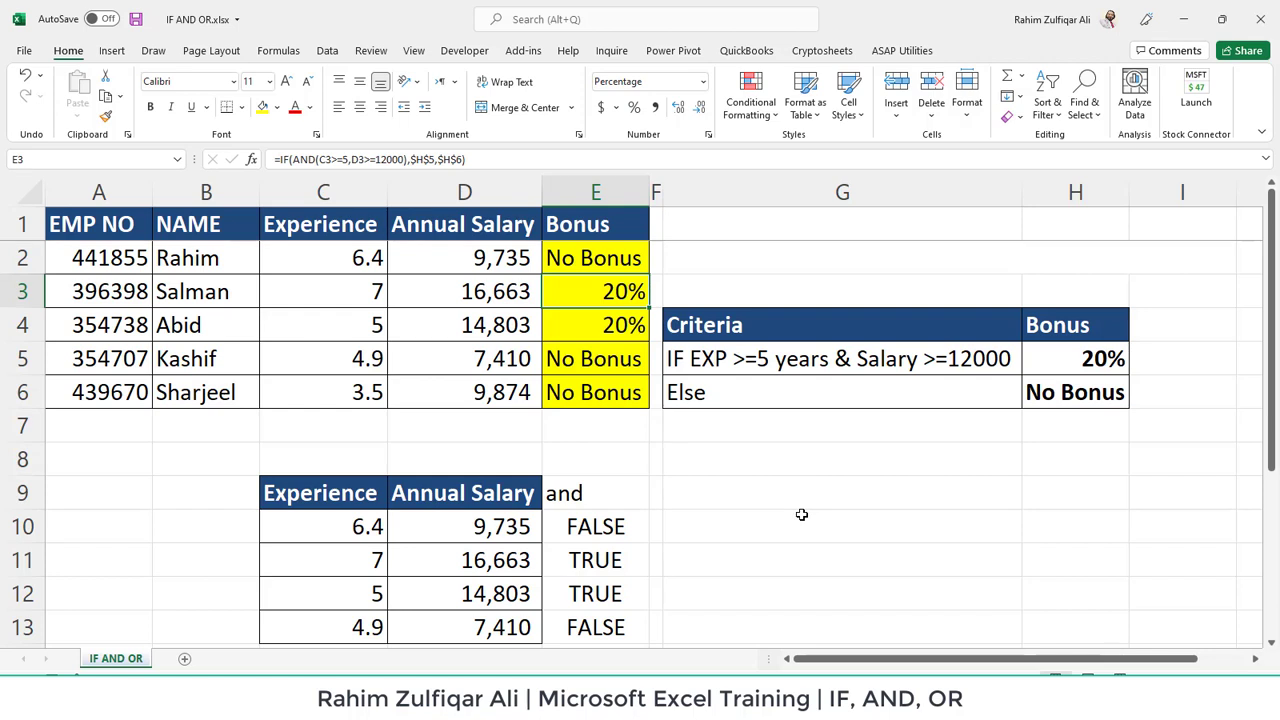
{"action": "left_click", "coordinate": [563, 325]}
{"action": "left_click", "coordinate": [589, 260]}
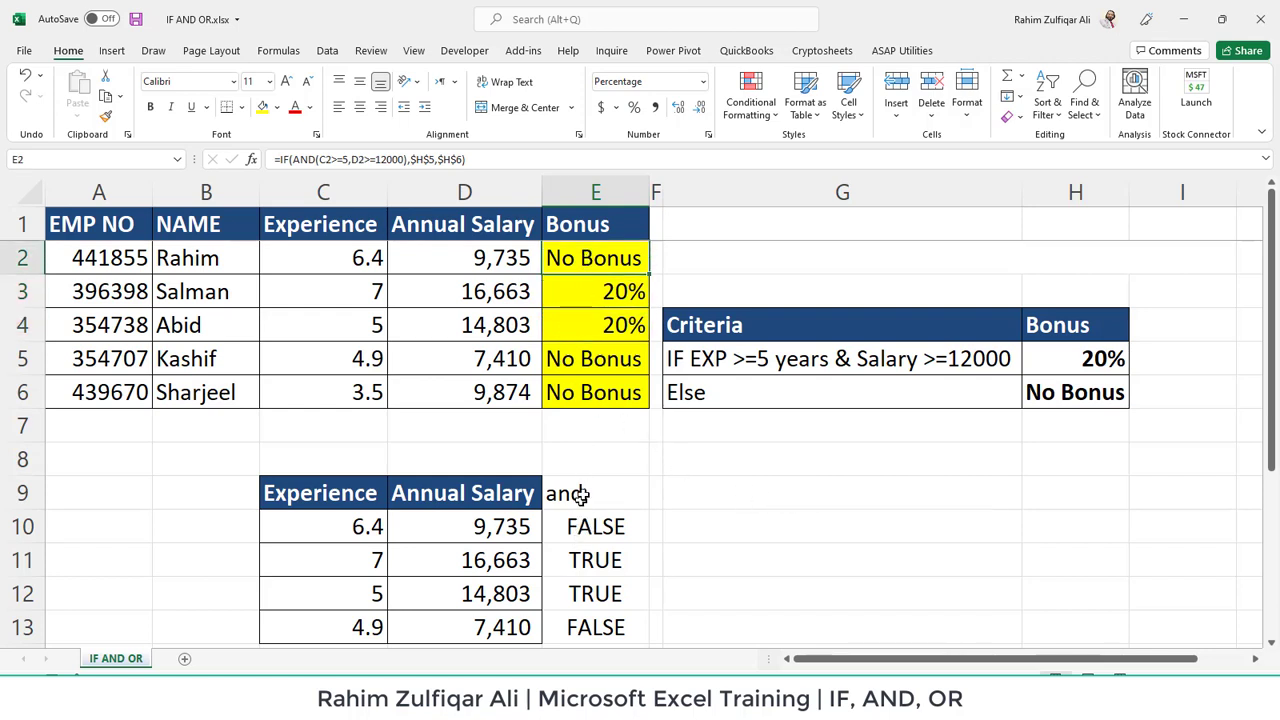
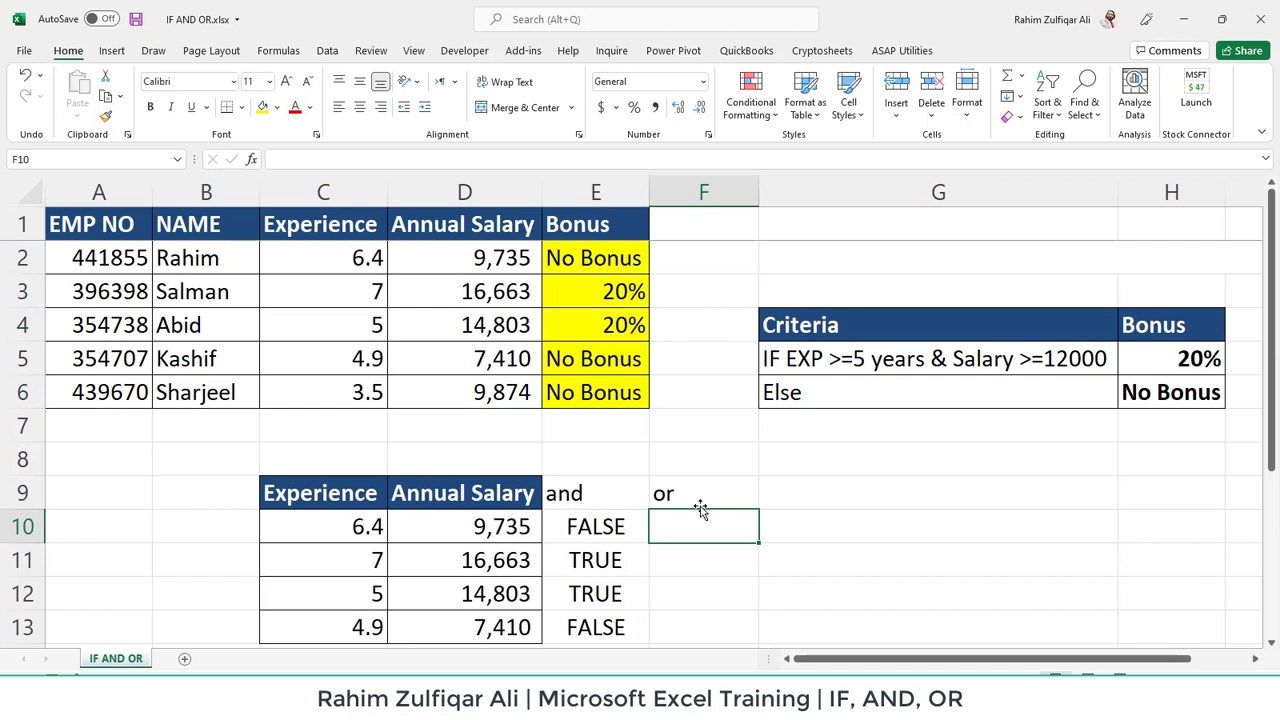
- Enter the formula =OR(C10>=5,D10>=12000) in F10, under the "or" heading
{"action": "key", "text": "Left"}
{"action": "key", "text": "Down"}
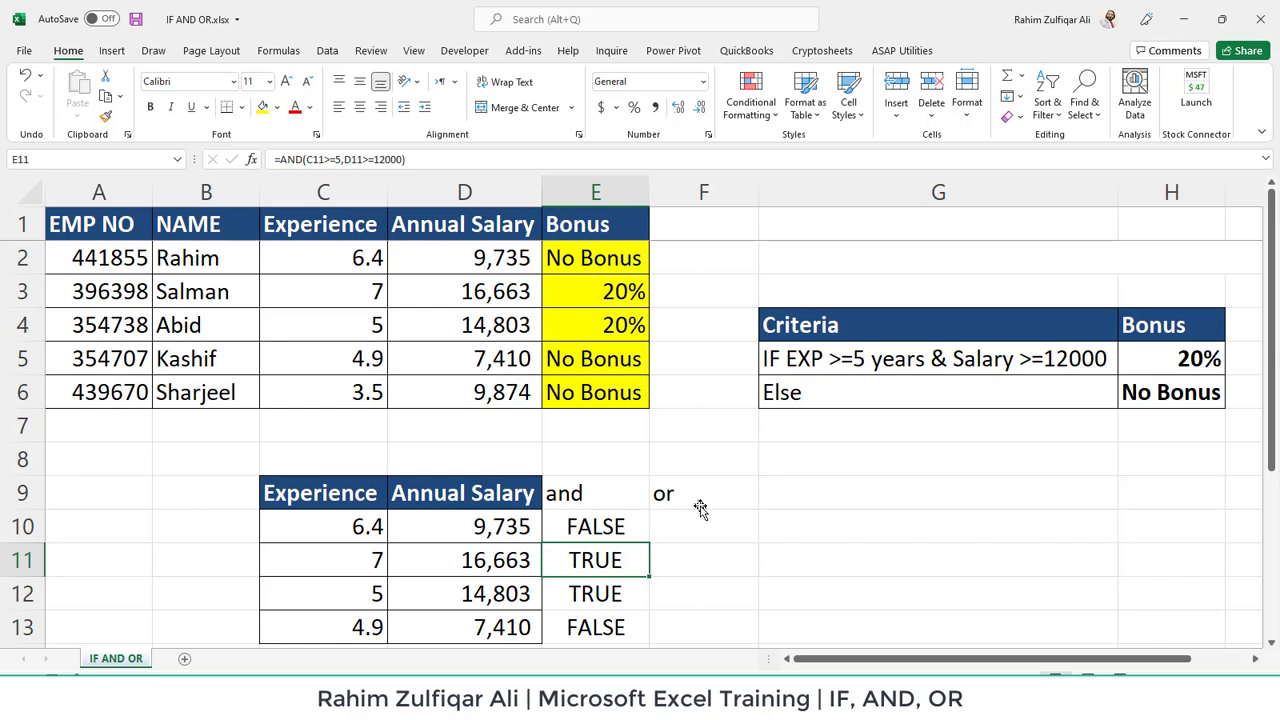
{"action": "left_click", "coordinate": [700, 511]}
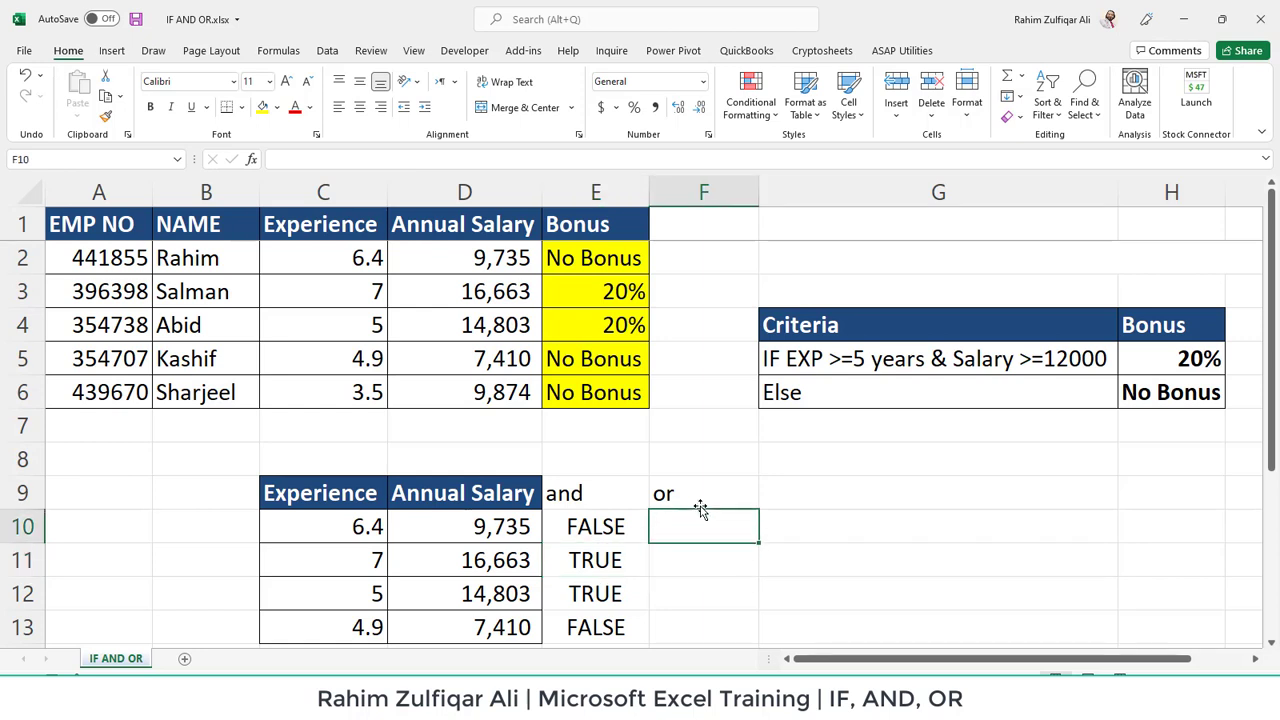
{"action": "type", "text": "=o"}
{"action": "key", "text": "Tab"}
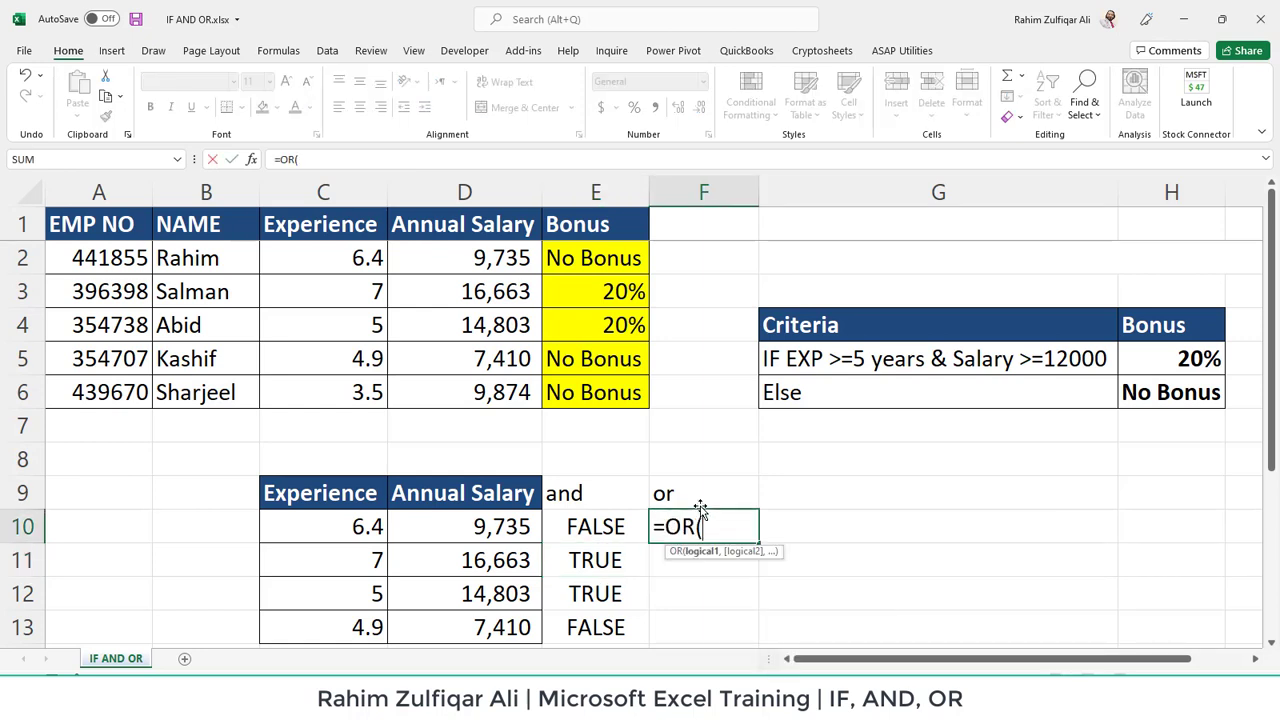
{"action": "key", "text": "Left"}
{"action": "key", "text": "Left"}
{"action": "key", "text": "Left"}
{"action": "type", "text": ">=5"}
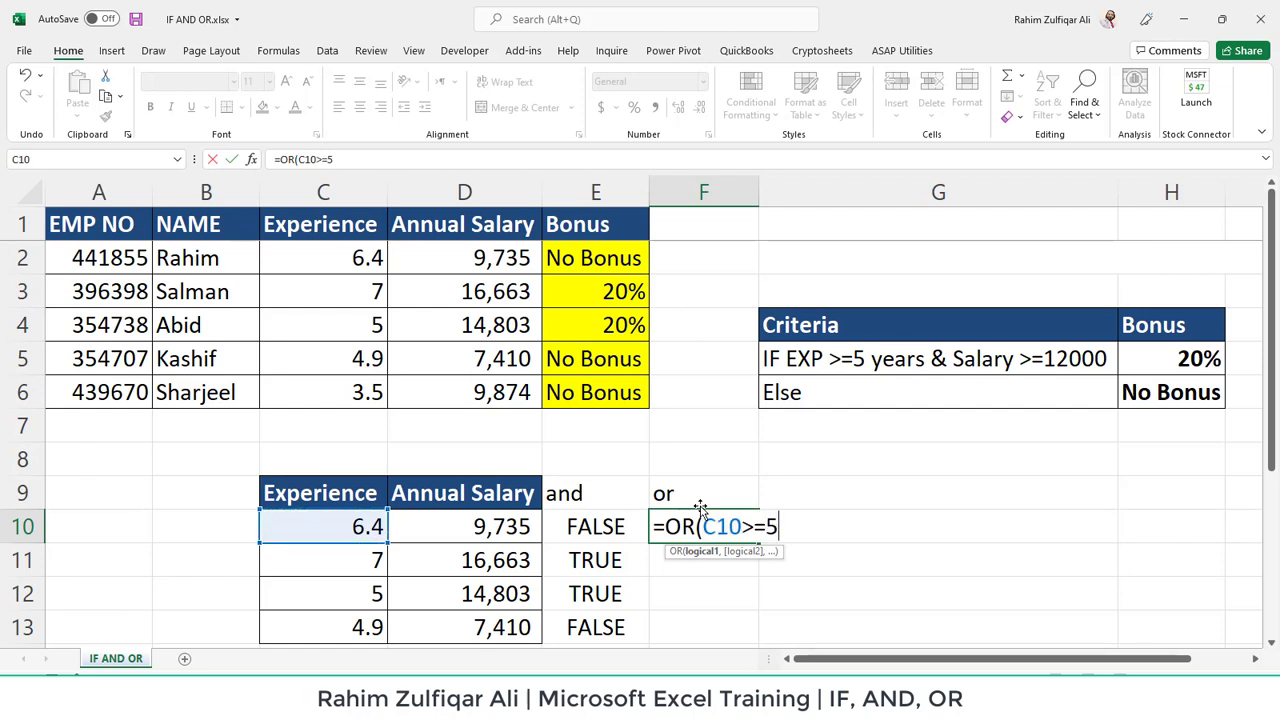
{"action": "type", "text": ","}
{"action": "key", "text": "Left"}
{"action": "key", "text": "Left"}
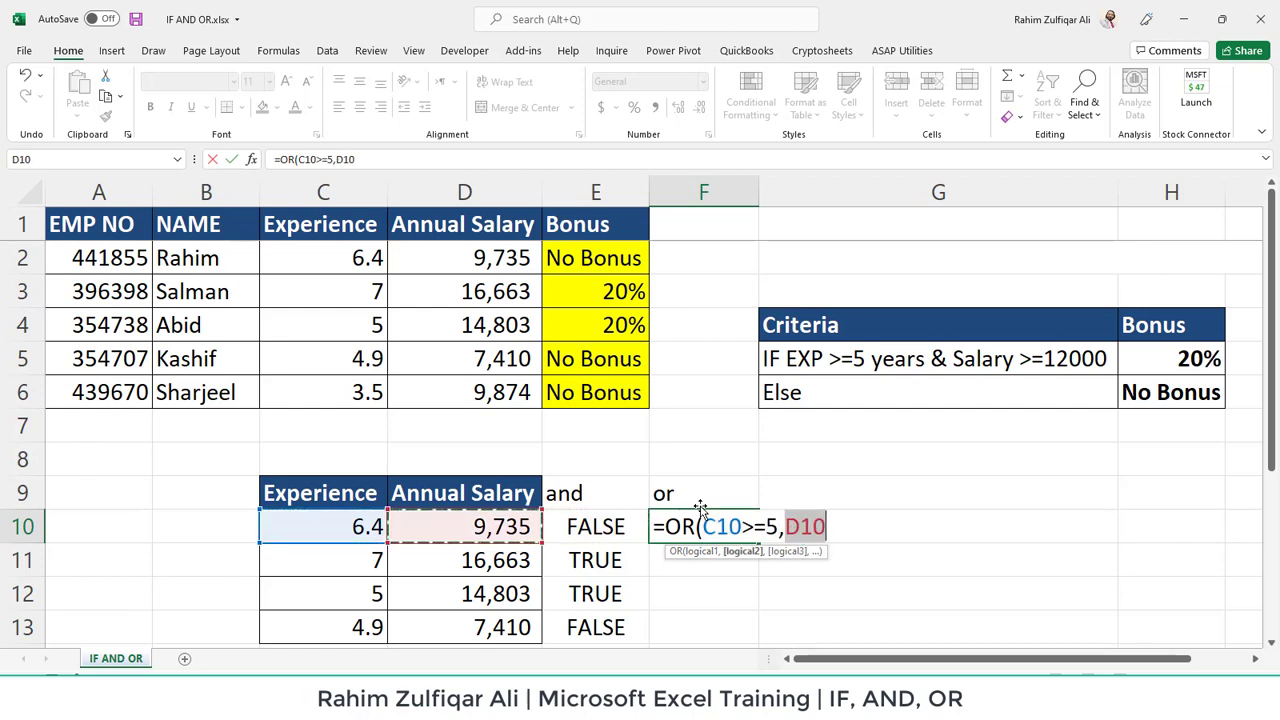
{"action": "type", "text": ">=12 000"}
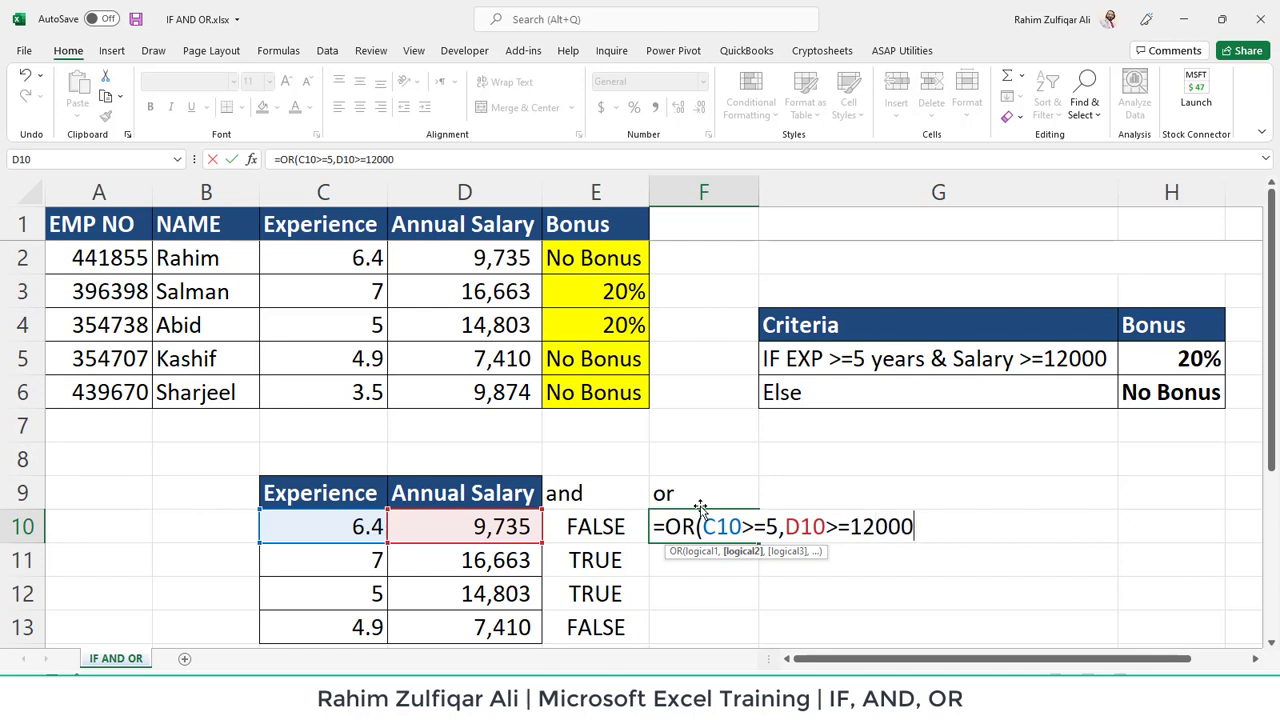
{"action": "key", "text": "ctrl+Return"}
- Fill the OR formula from F10 down through F13
{"action": "key", "text": "shift+Down"}
{"action": "key", "text": "shift+Down"}
{"action": "key", "text": "shift+Down"}
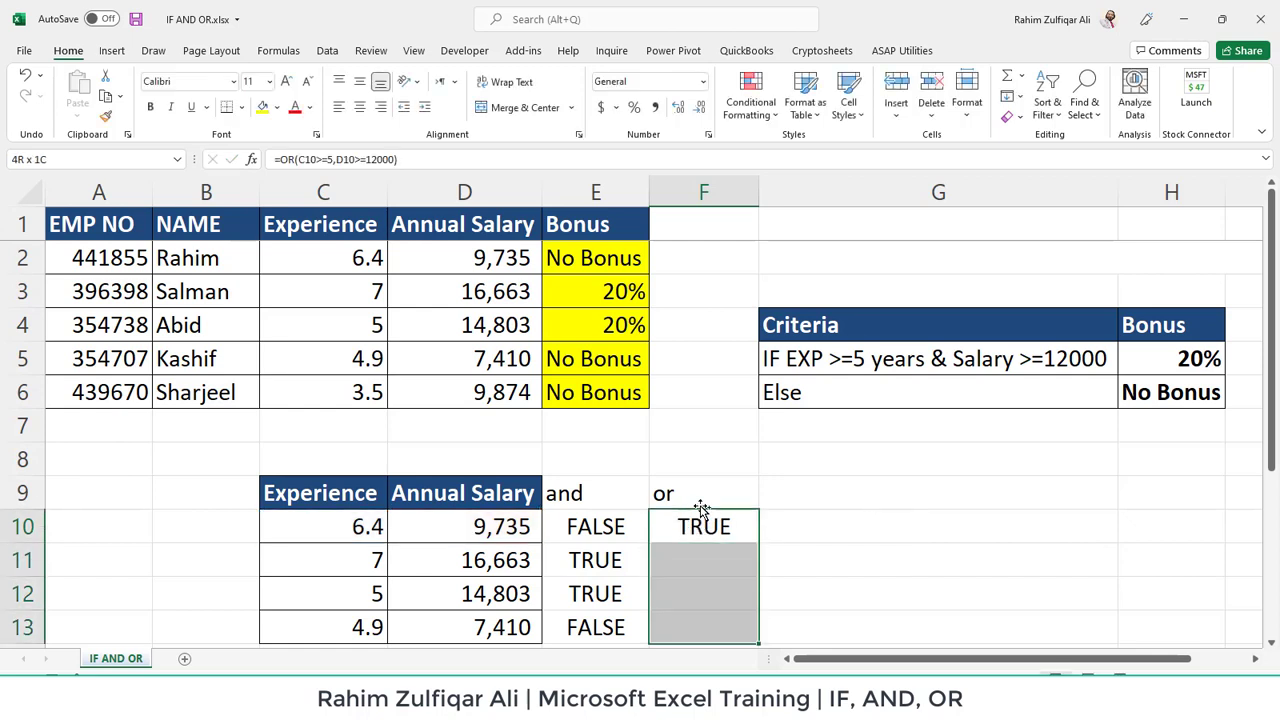
{"action": "key", "text": "ctrl+d"}
- Examine the OR results in F10:F13, comparing F10 with the experience and annual salary in row 10
{"action": "left_click", "coordinate": [700, 512]}
{"action": "key", "text": "Down"}
{"action": "key", "text": "Down"}
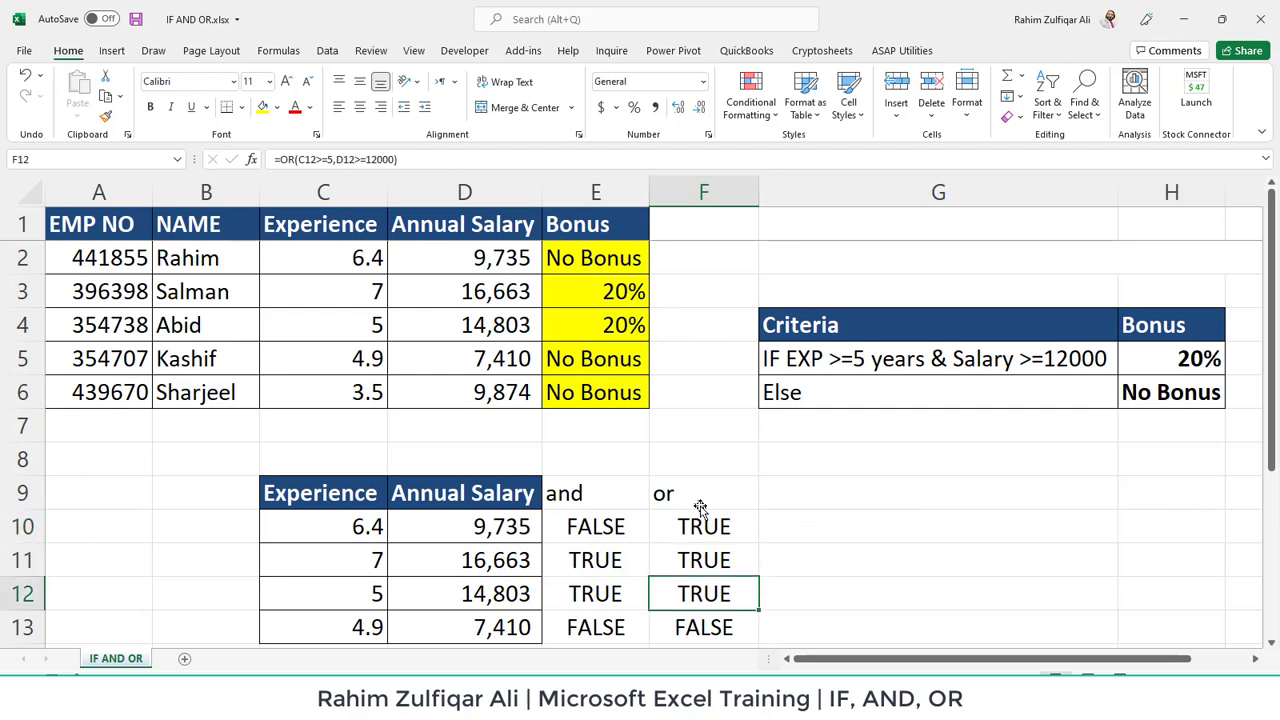
{"action": "key", "text": "Up"}
{"action": "key", "text": "Up"}
{"action": "key", "text": "Left"}
{"action": "key", "text": "Left"}
{"action": "key", "text": "Left"}
{"action": "key", "text": "Right"}
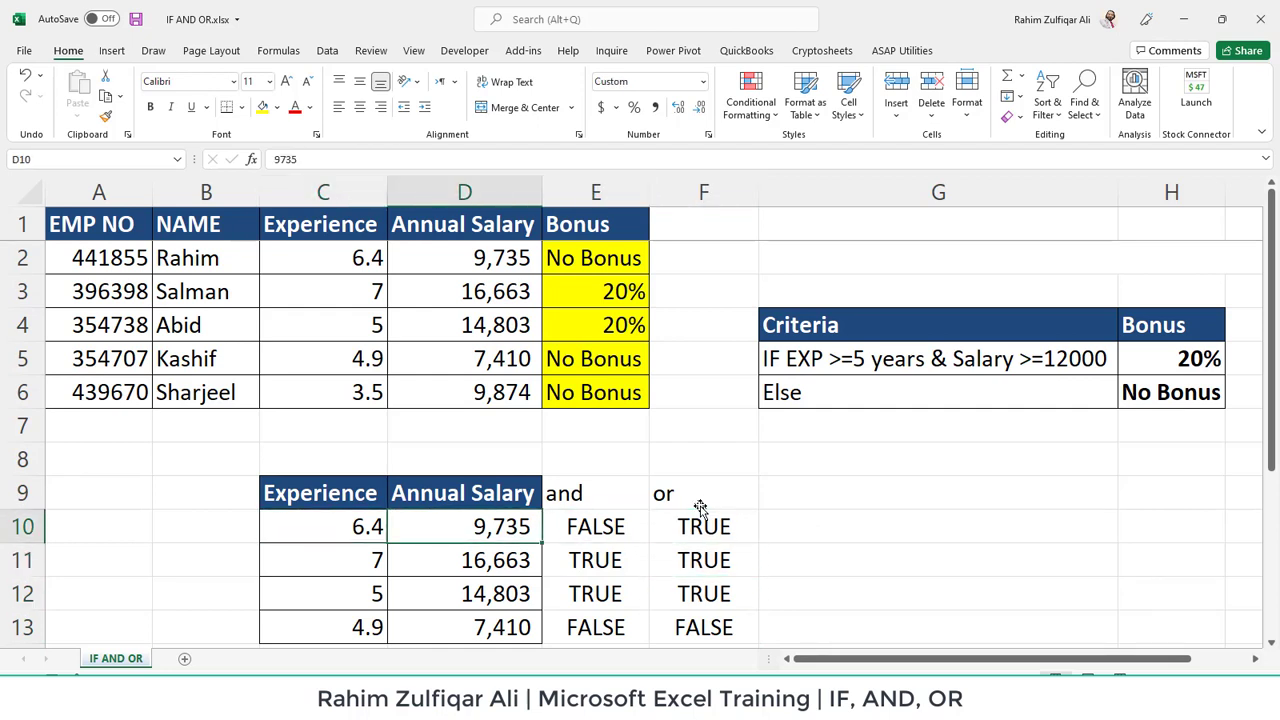
{"action": "key", "text": "Right"}
{"action": "key", "text": "Right"}
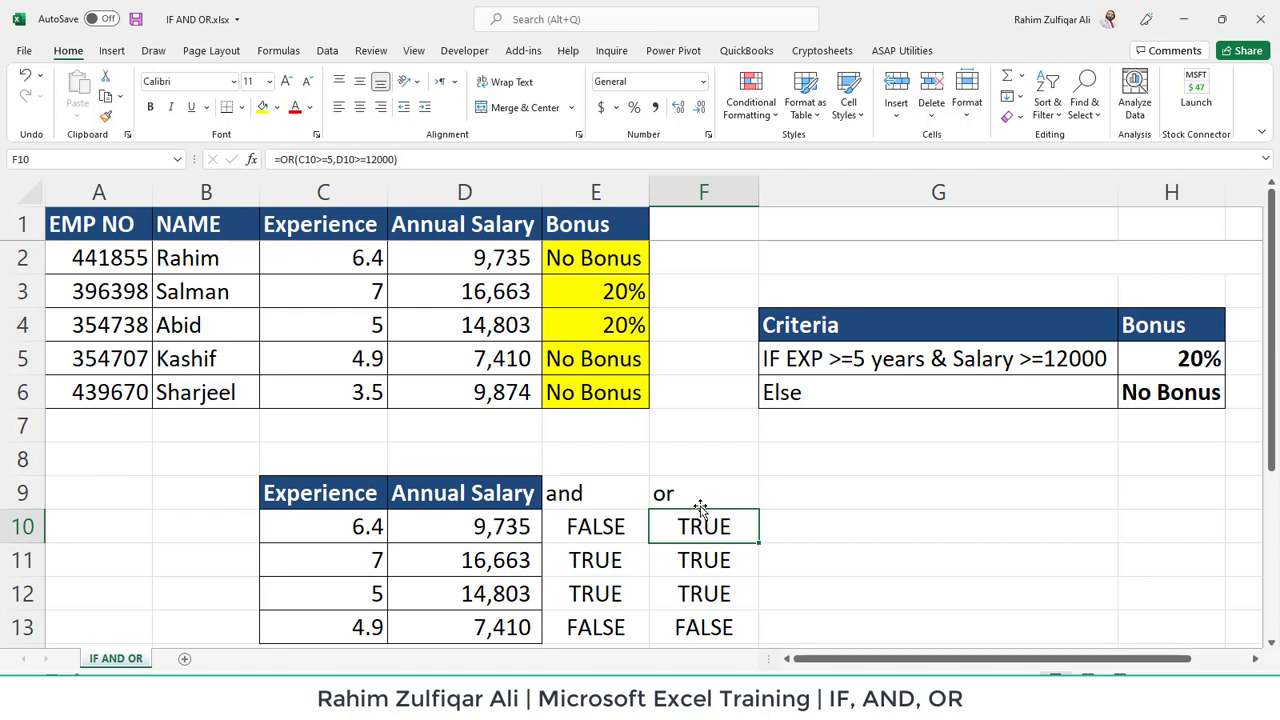
{"action": "key", "text": "Left"}
{"action": "key", "text": "Right"}
{"action": "key", "text": "Down"}
{"action": "key", "text": "Down"}
{"action": "key", "text": "Down"}
{"action": "key", "text": "Up"}
{"action": "key", "text": "Up"}
{"action": "key", "text": "Up"}
{"action": "key", "text": "Up"}
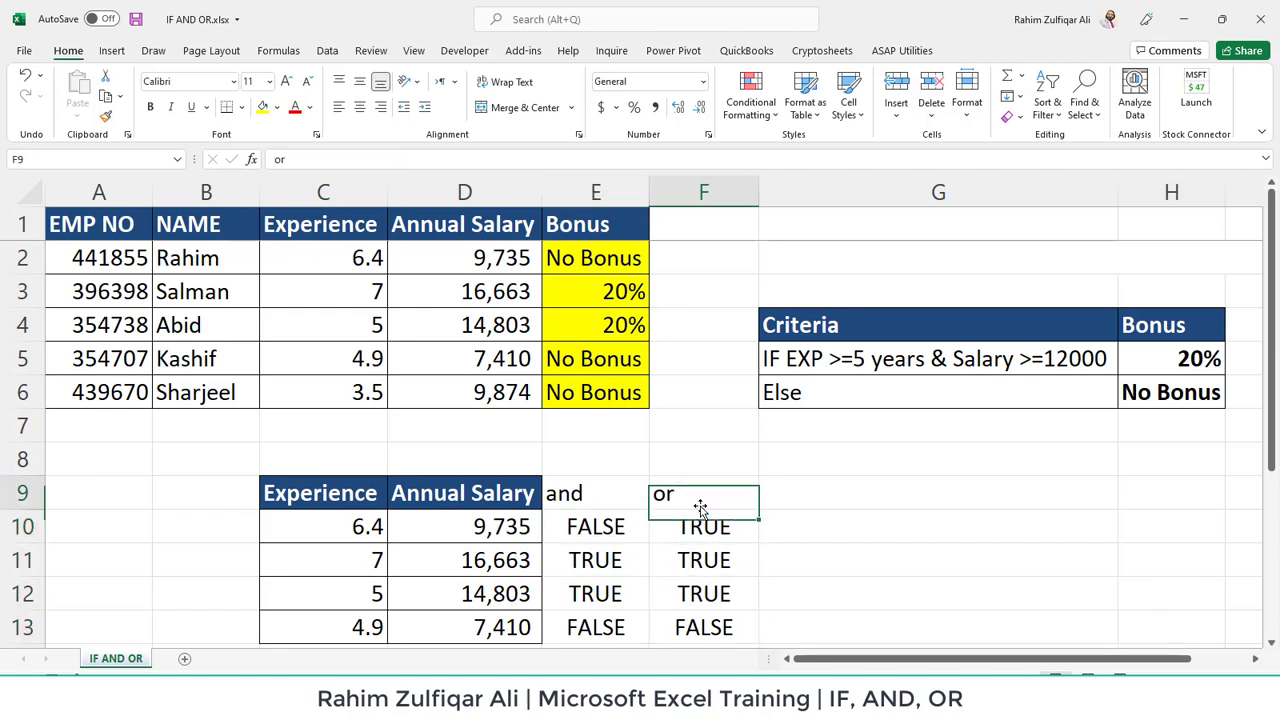
- Go back to the employee table and inspect the bonus formula in E2
{"action": "key", "text": "Left"}
{"action": "key", "text": "Left"}
{"action": "key", "text": "Left"}
{"action": "key", "text": "Up"}
{"action": "key", "text": "Up"}
{"action": "key", "text": "Up"}
{"action": "key", "text": "Up"}
{"action": "key", "text": "Up"}
{"action": "key", "text": "Up"}
{"action": "key", "text": "Up"}
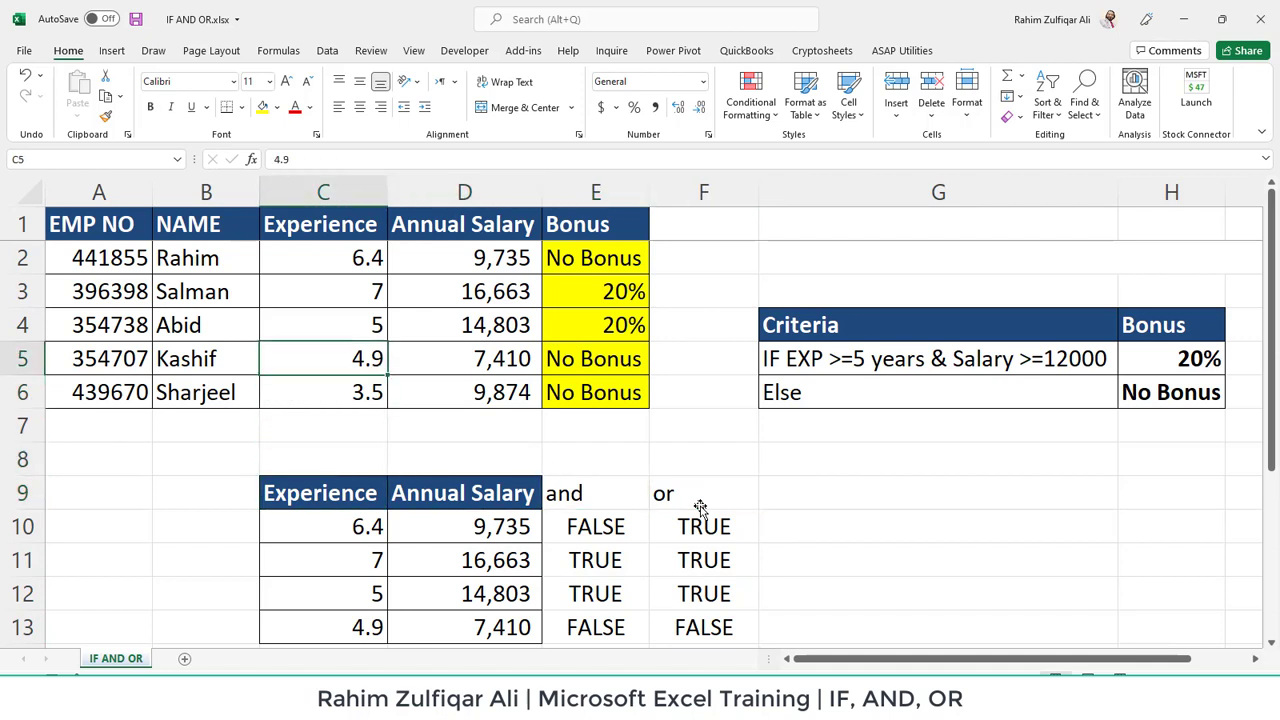
{"action": "key", "text": "Right"}
{"action": "key", "text": "Right"}
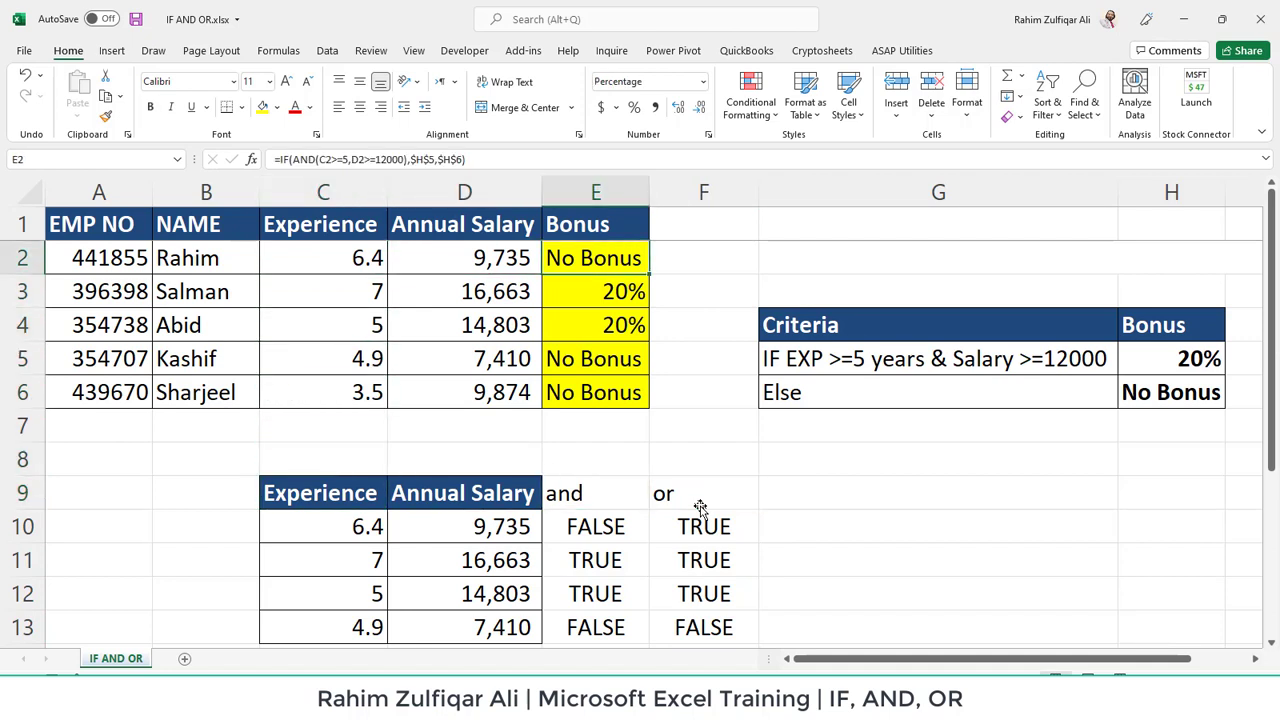